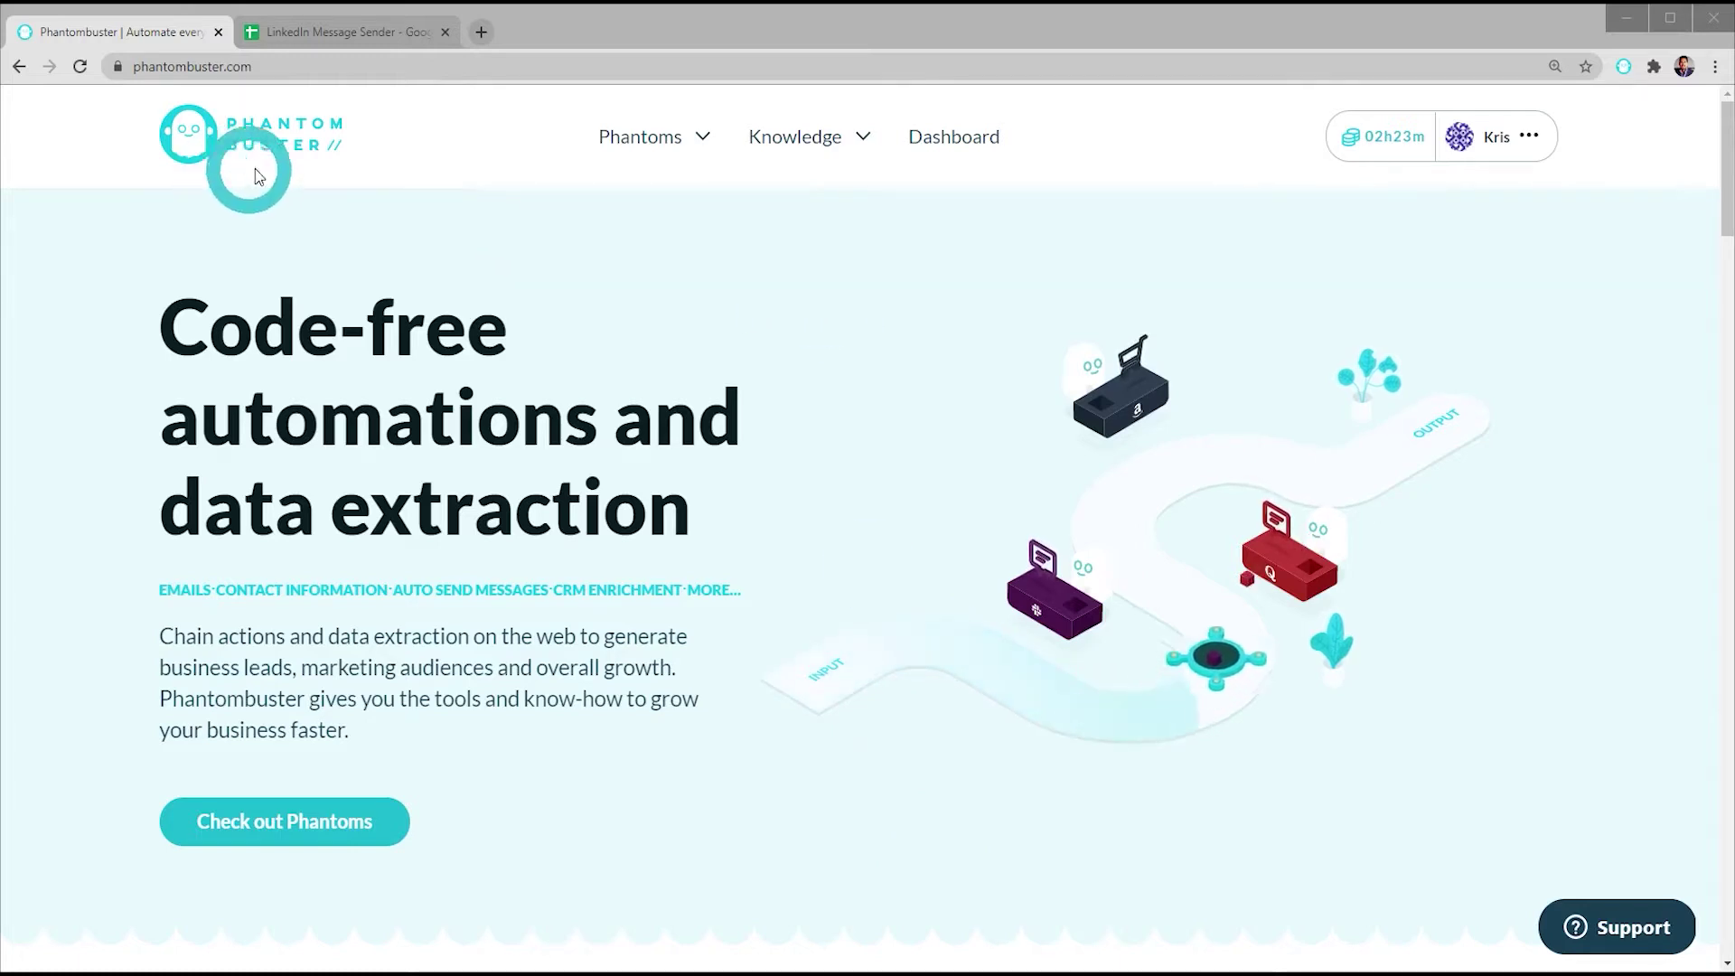
Bring up the Phantoms dropdown in the Phantombuster top navigation
{"action": "mouse_move", "coordinate": [680, 145]}
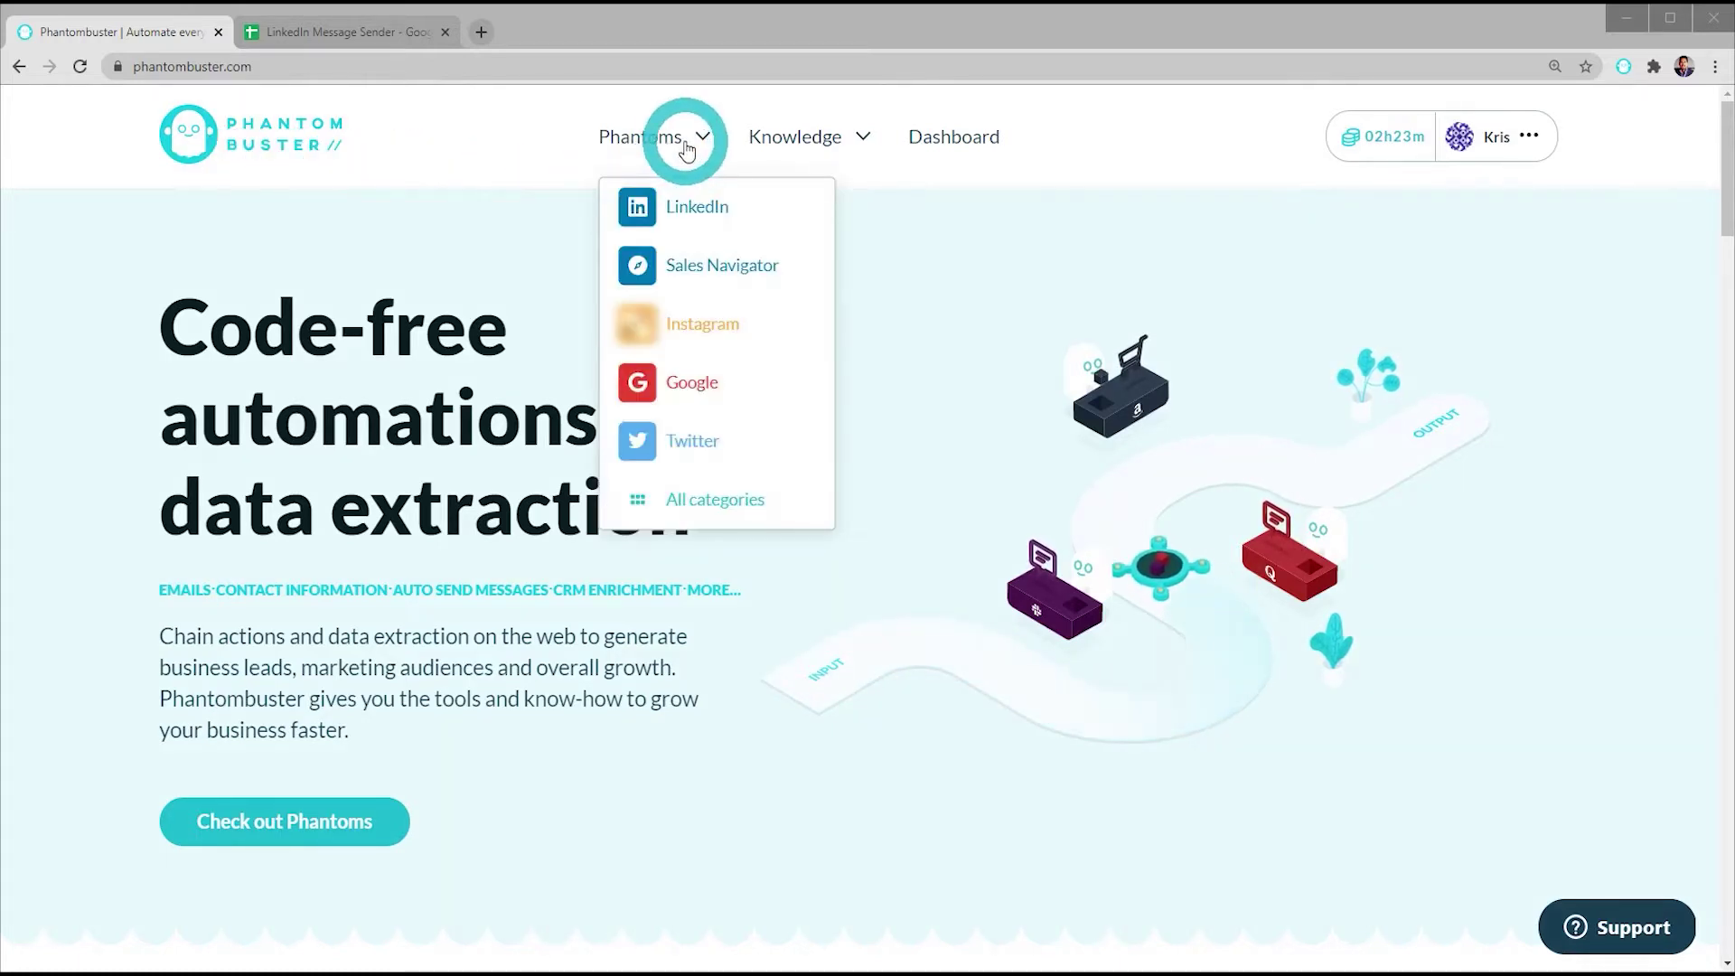
Pick LinkedIn Message Sender from the LinkedIn phantoms and connect it to the LinkedIn account
{"action": "left_click", "coordinate": [697, 215]}
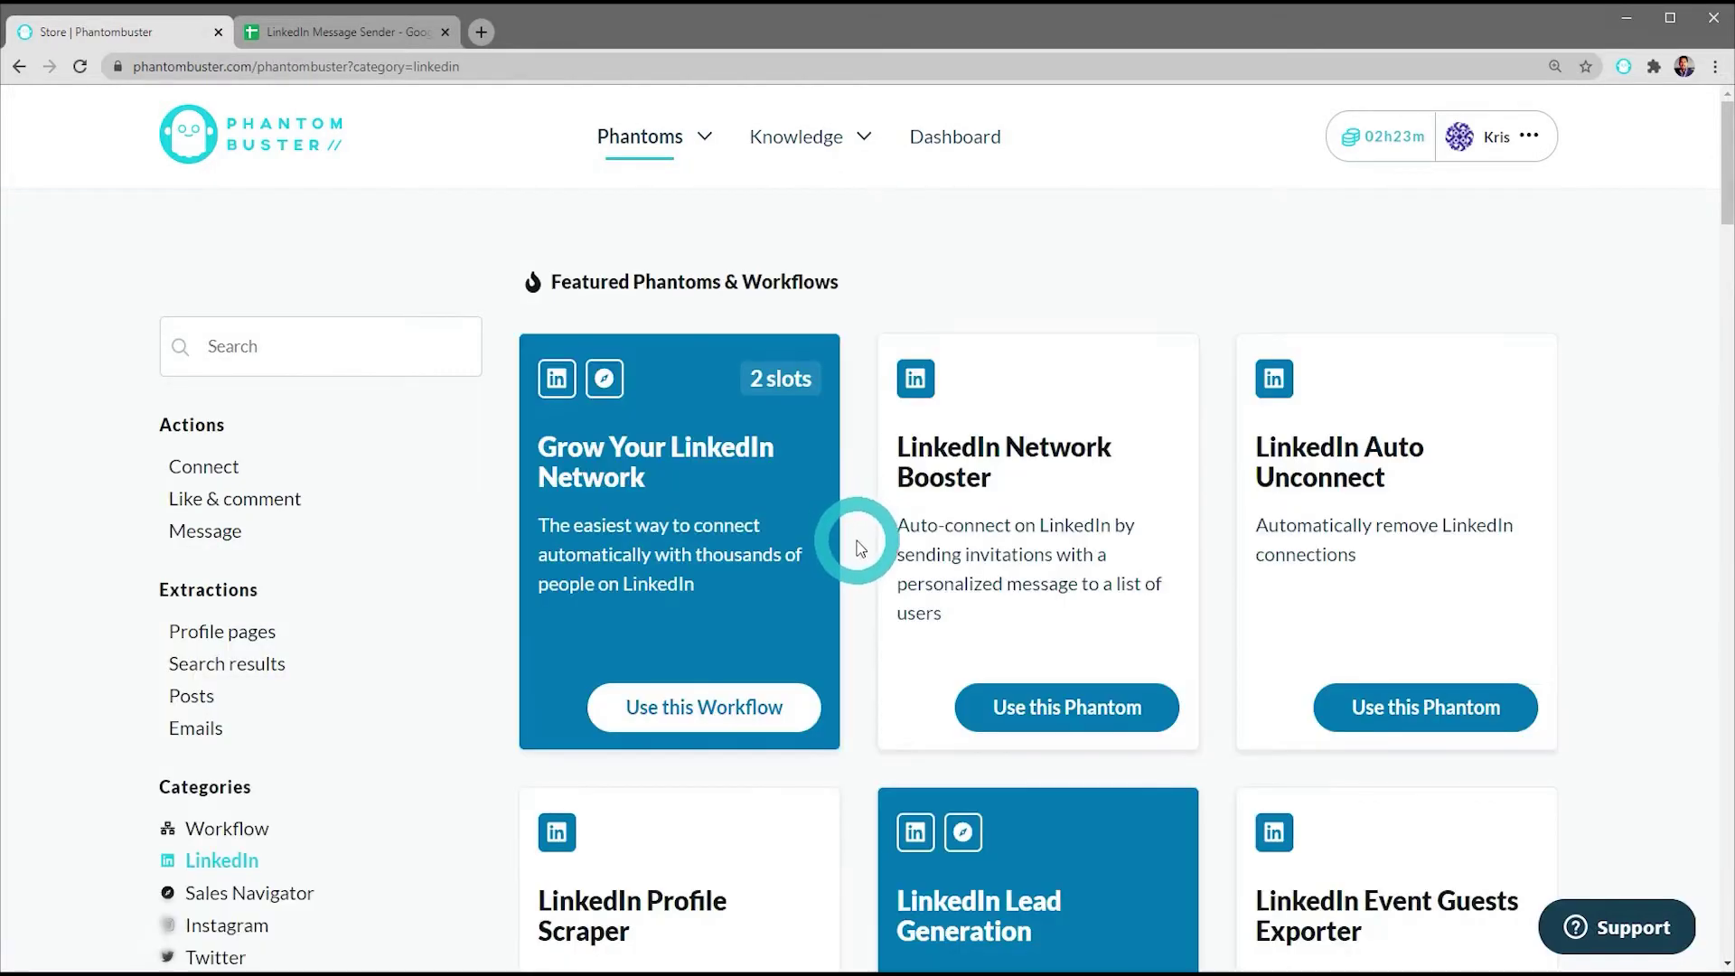
{"action": "scroll", "coordinate": [860, 548], "scroll_direction": "down", "scroll_amount": 8}
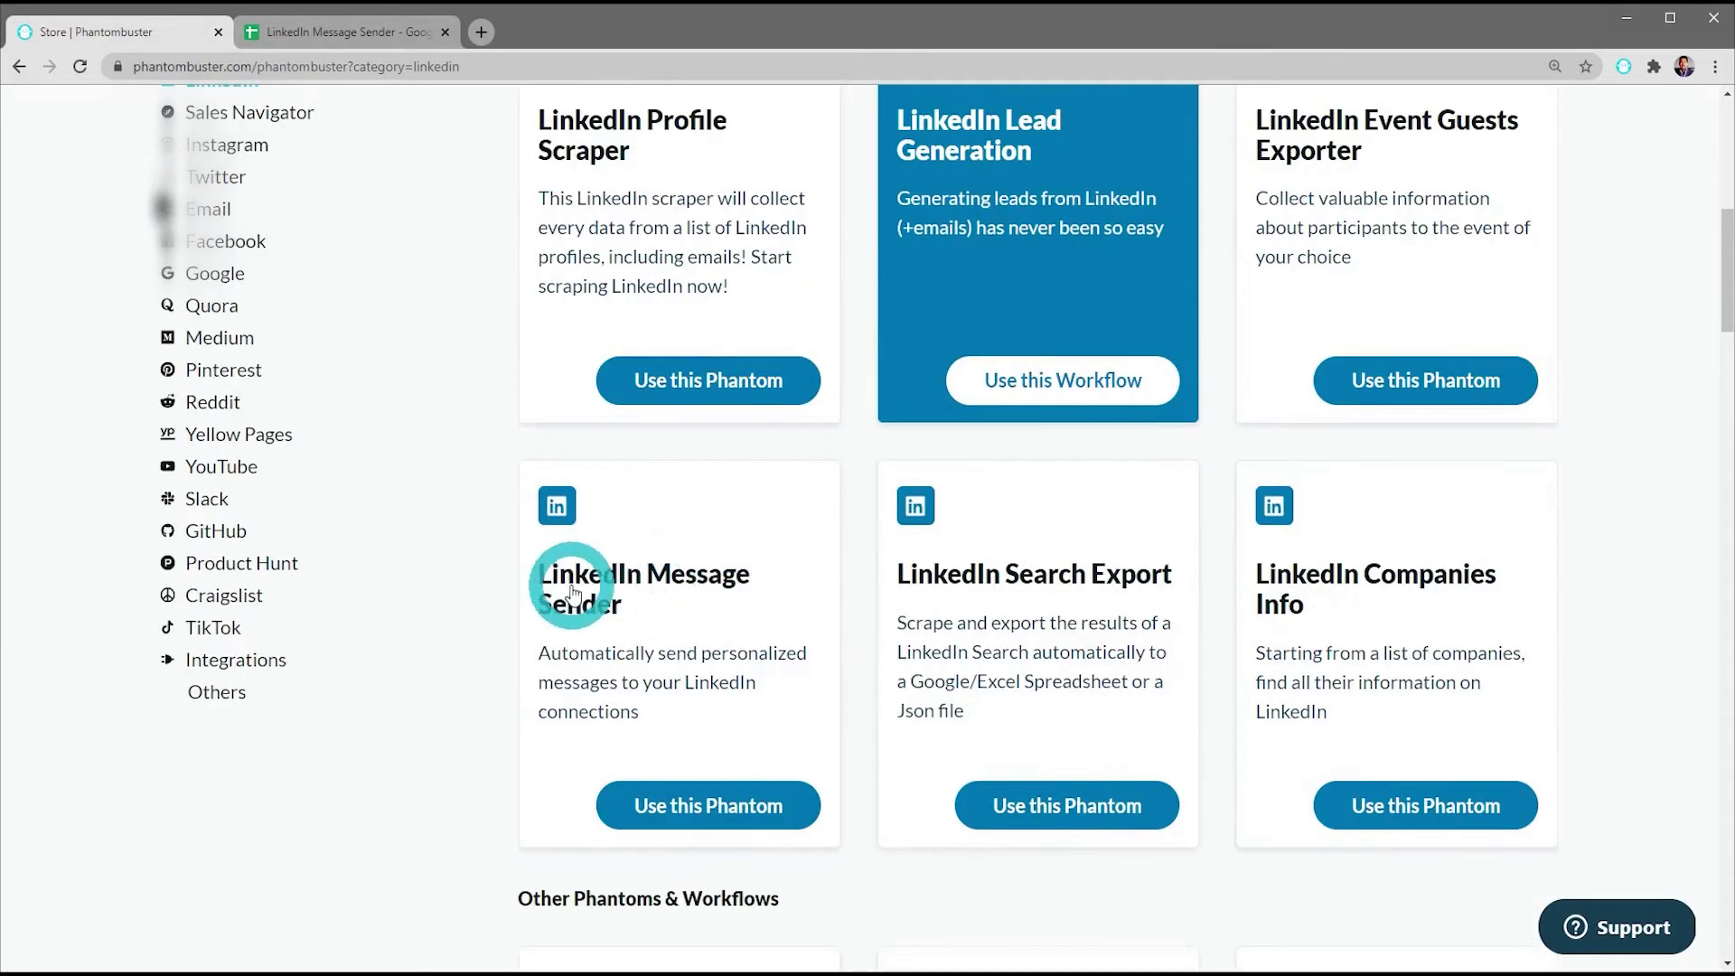
{"action": "left_click", "coordinate": [720, 809]}
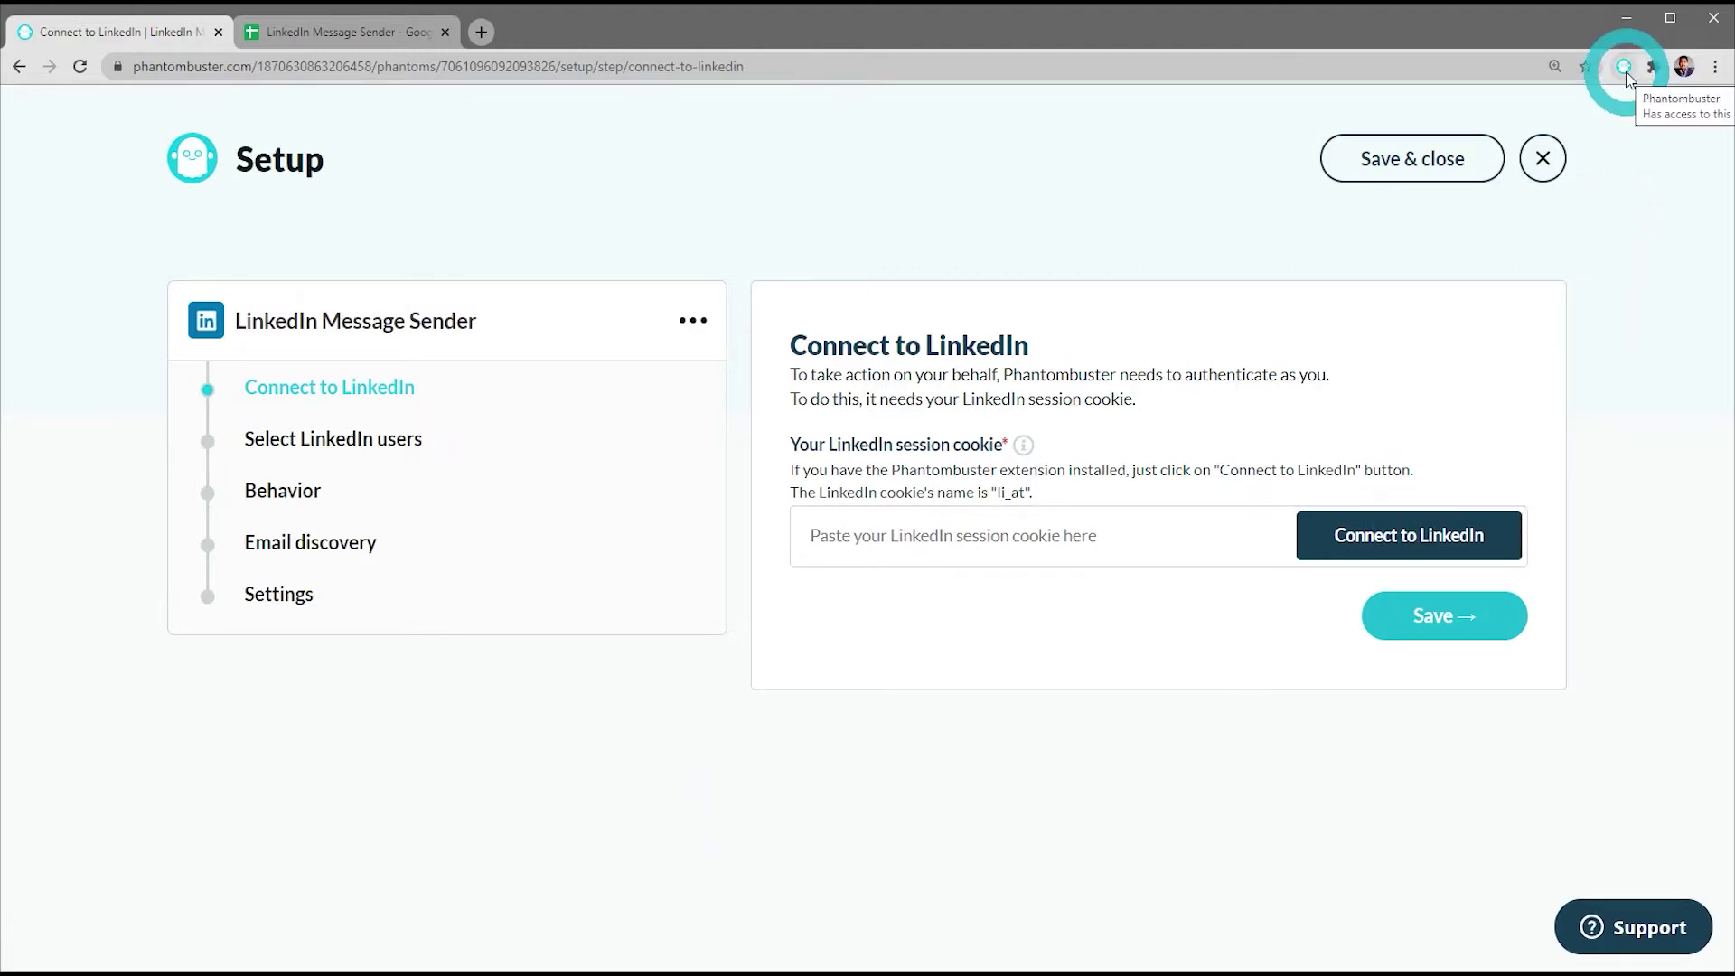
{"action": "left_click", "coordinate": [1373, 543]}
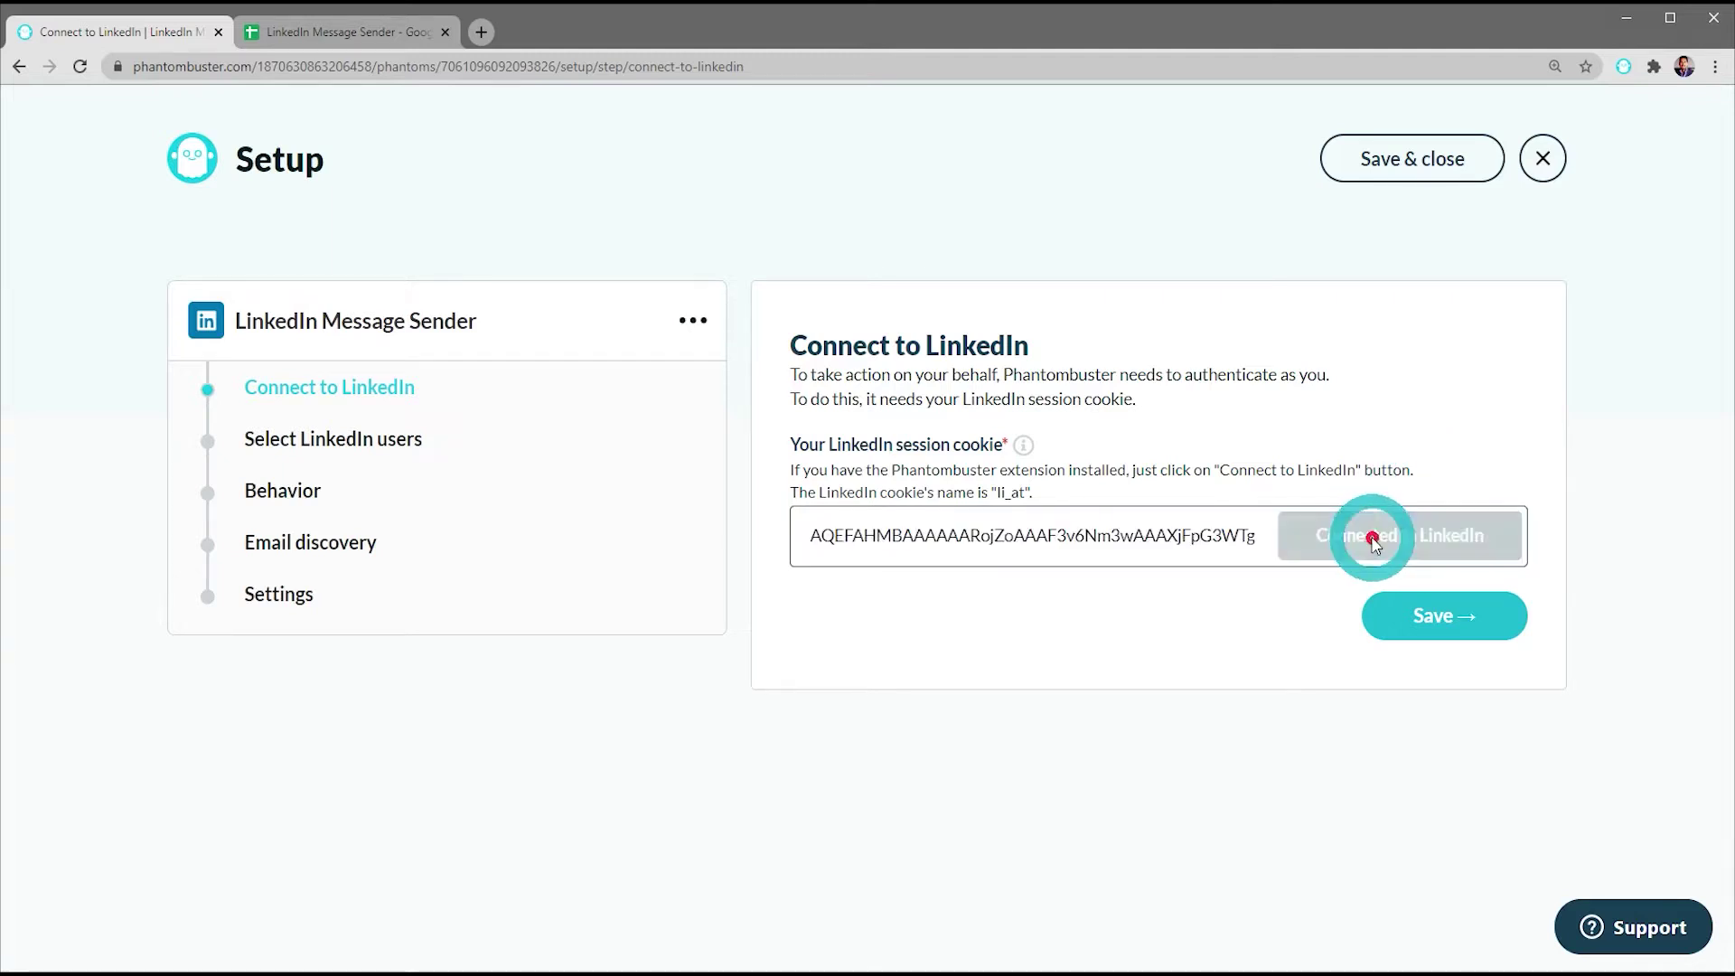
{"action": "left_click", "coordinate": [1450, 622]}
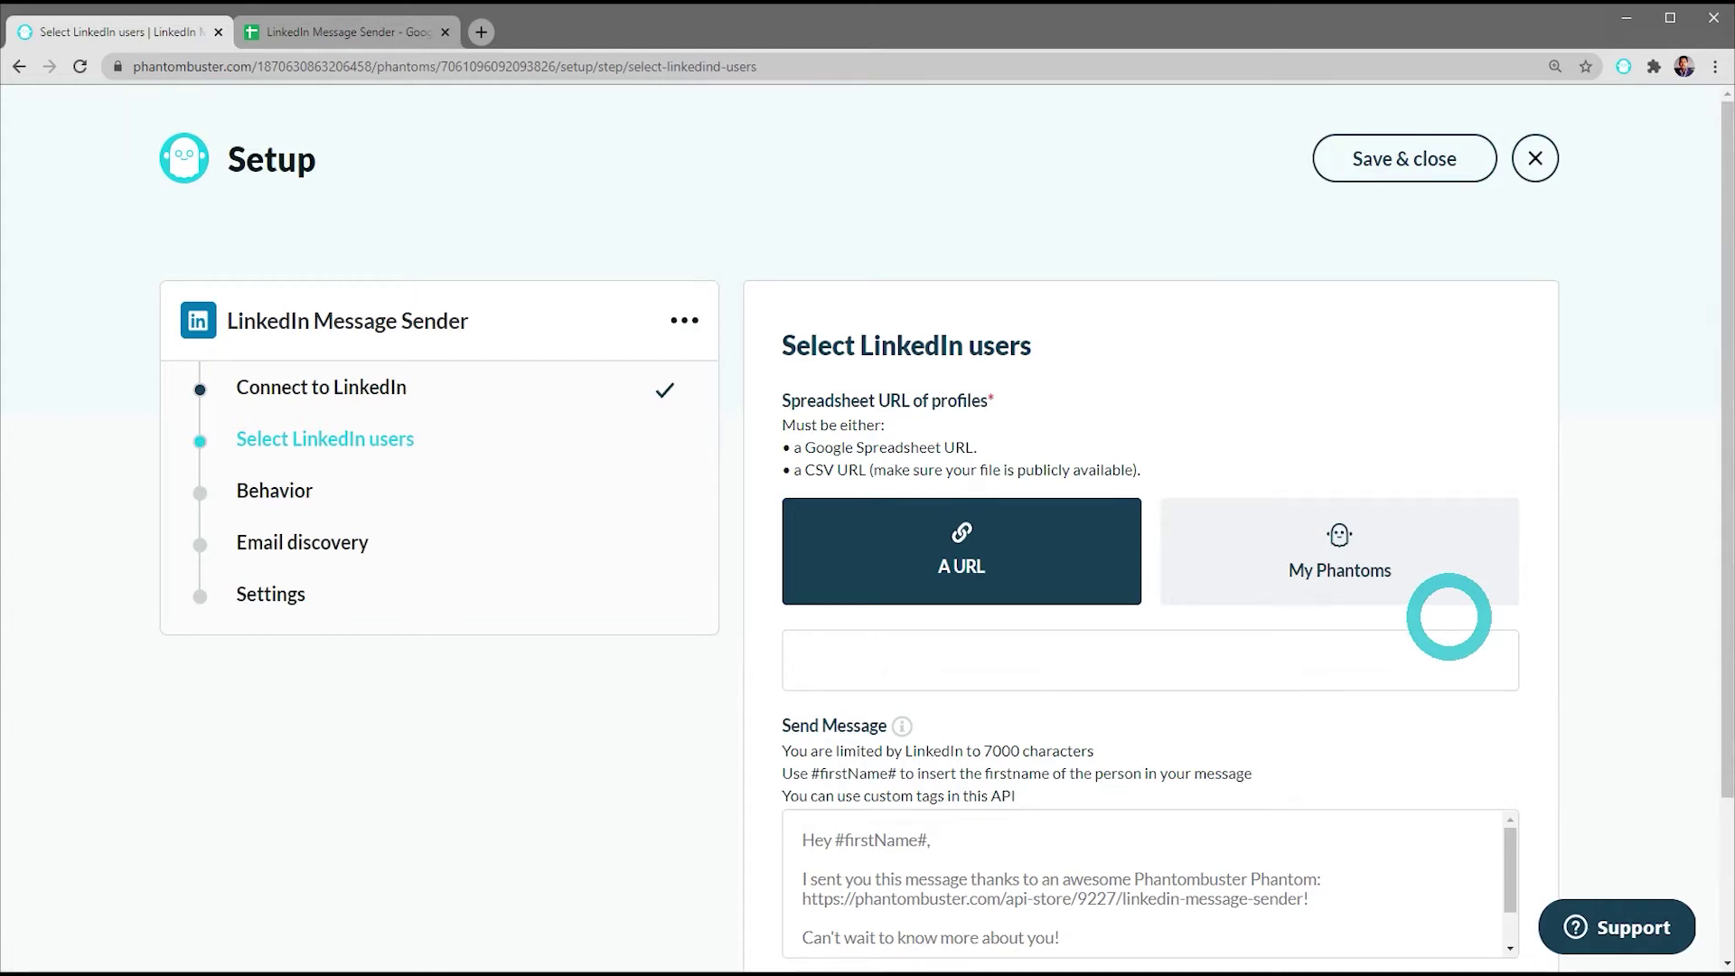
{"action": "left_click", "coordinate": [1344, 592]}
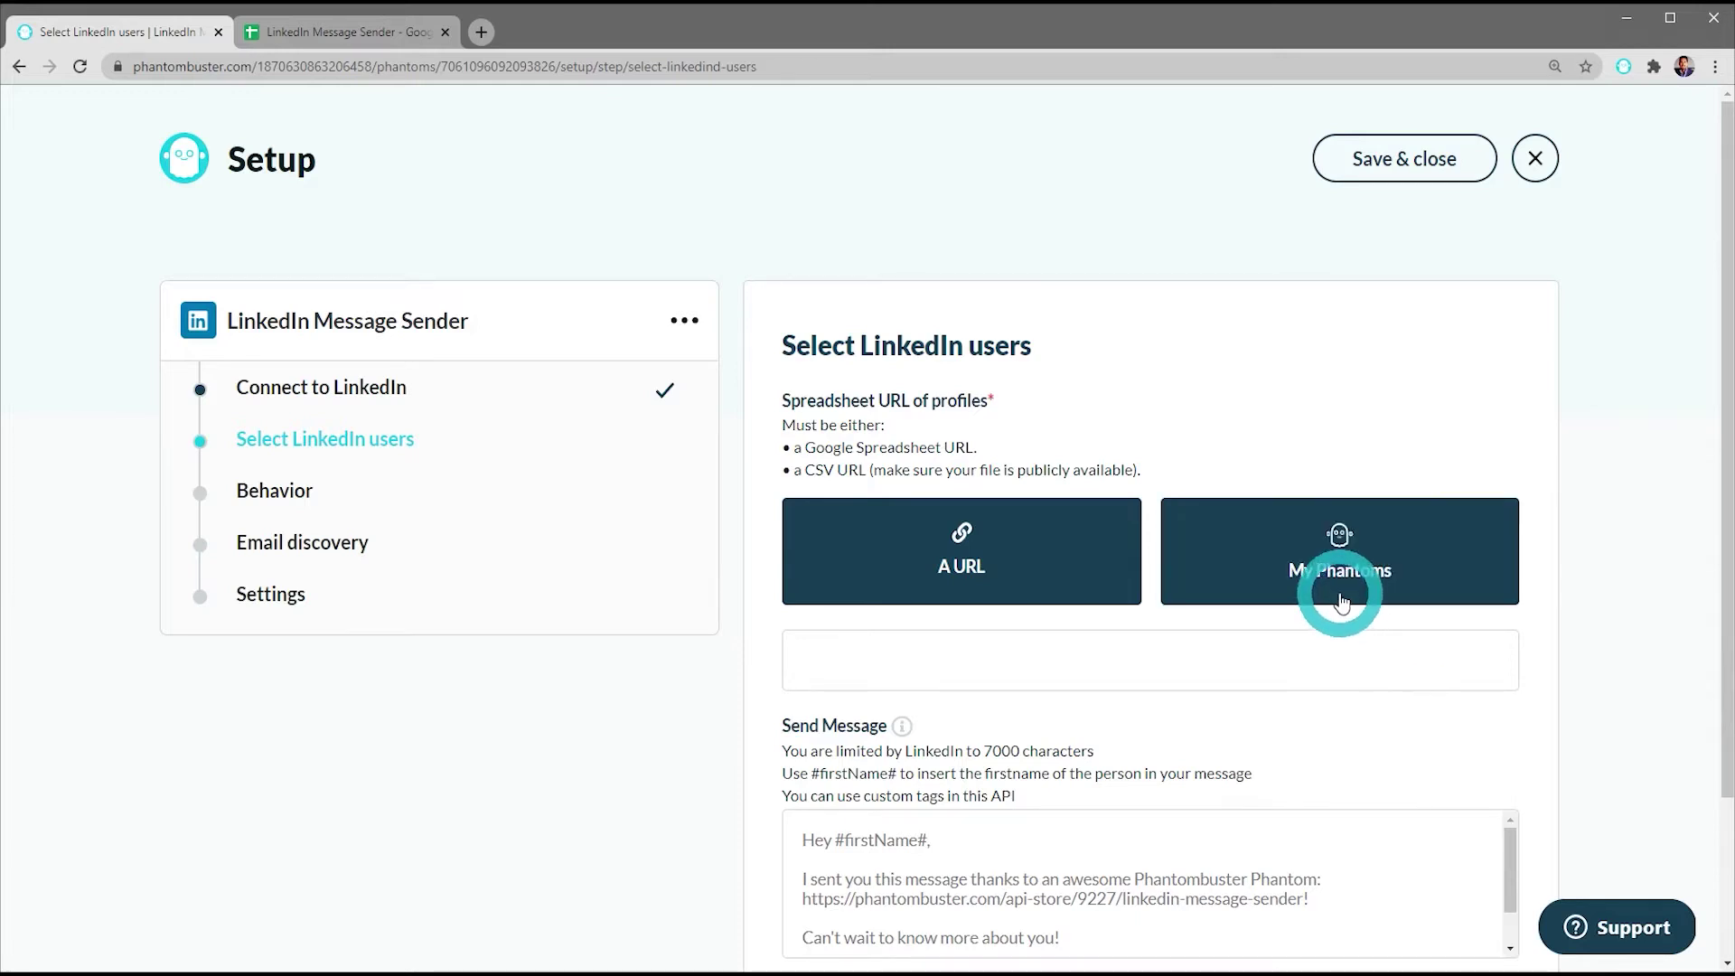
{"action": "left_click", "coordinate": [1032, 581]}
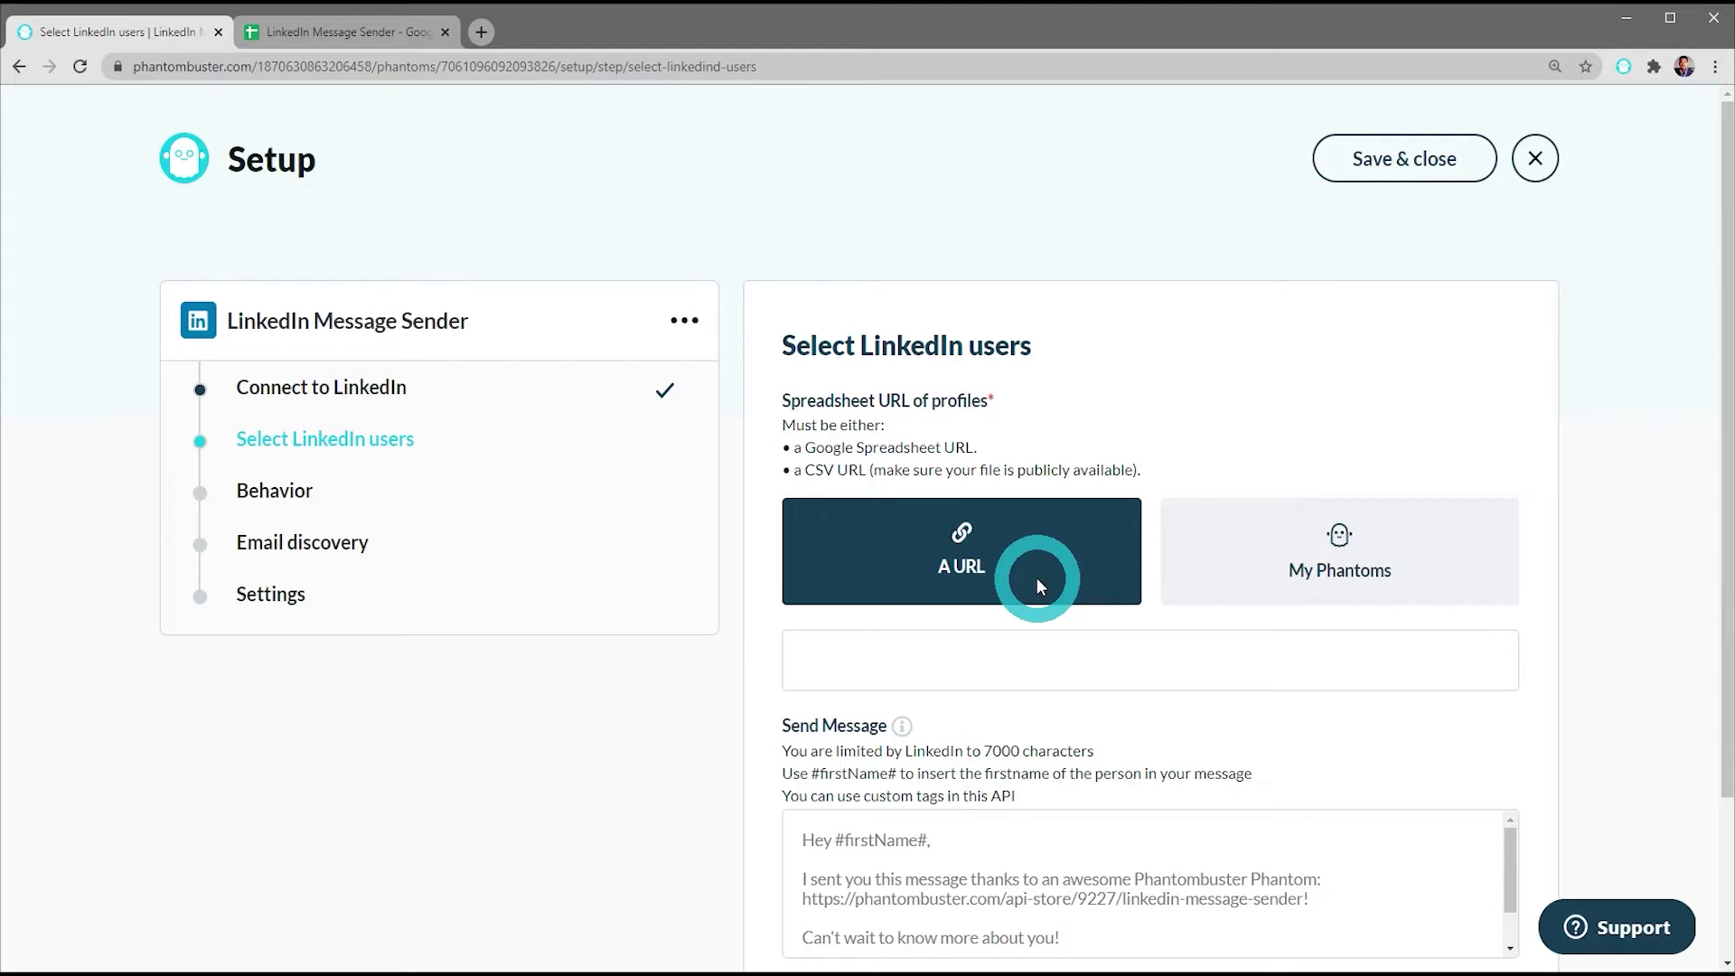
Share the LinkedIn Message Sender sheet so anyone with the link can view it, and copy the link
{"action": "left_click", "coordinate": [383, 36]}
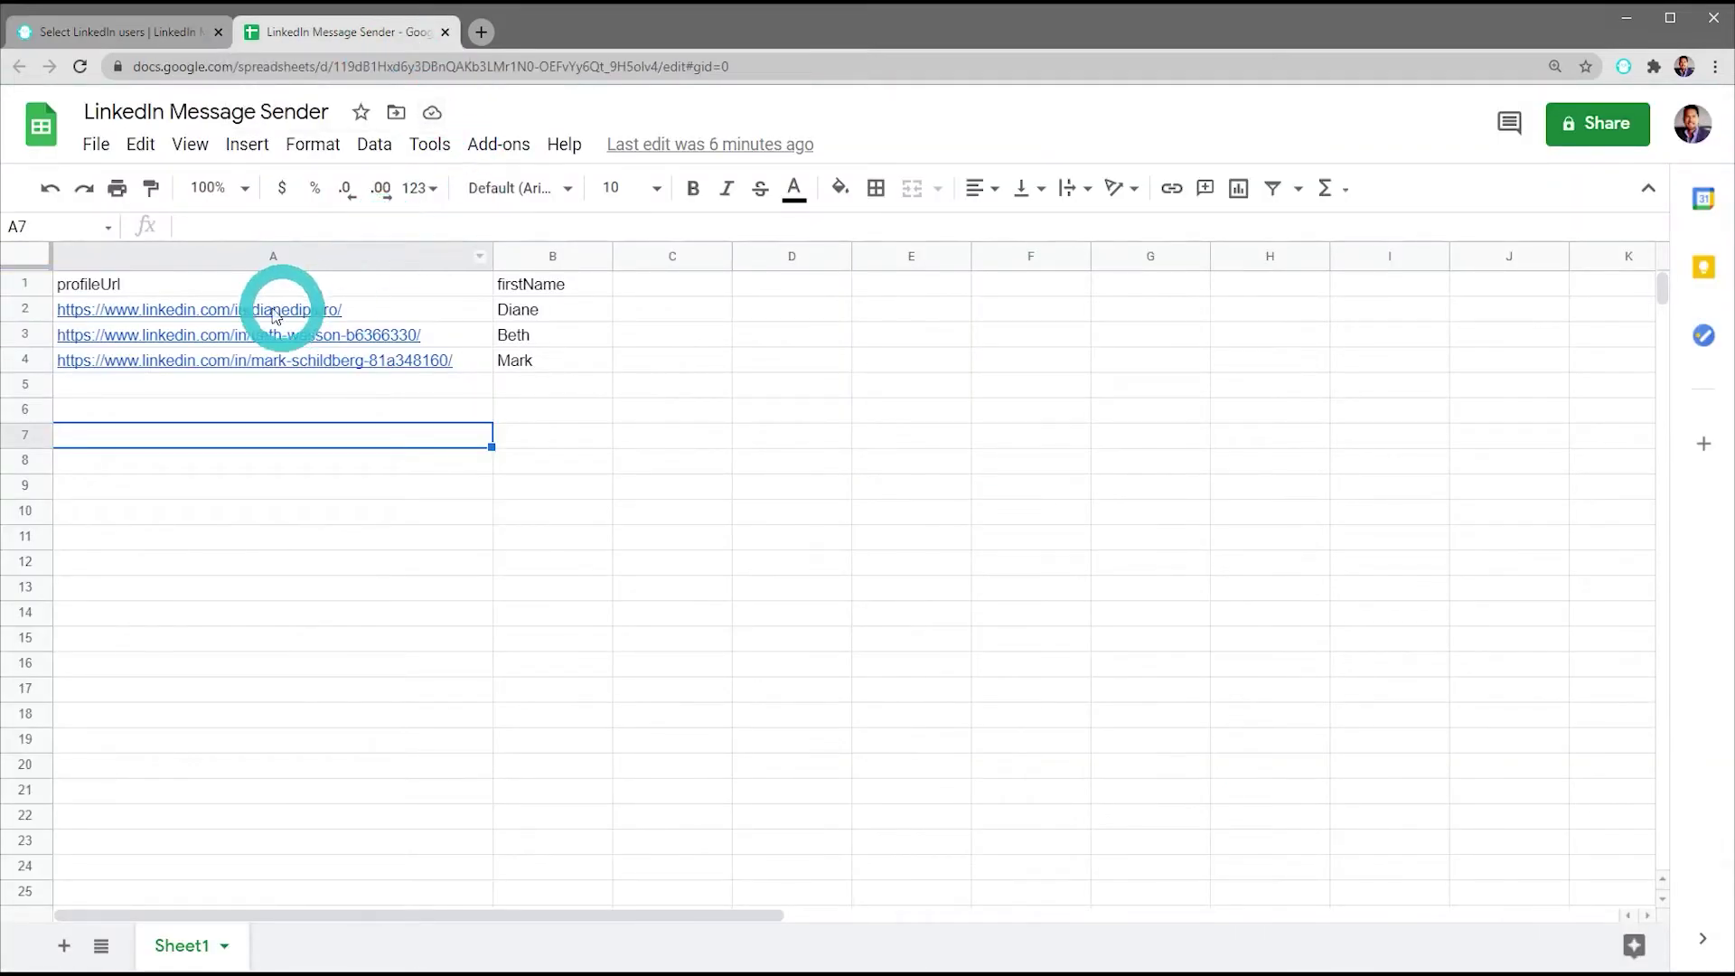
{"action": "mouse_move", "coordinate": [259, 366]}
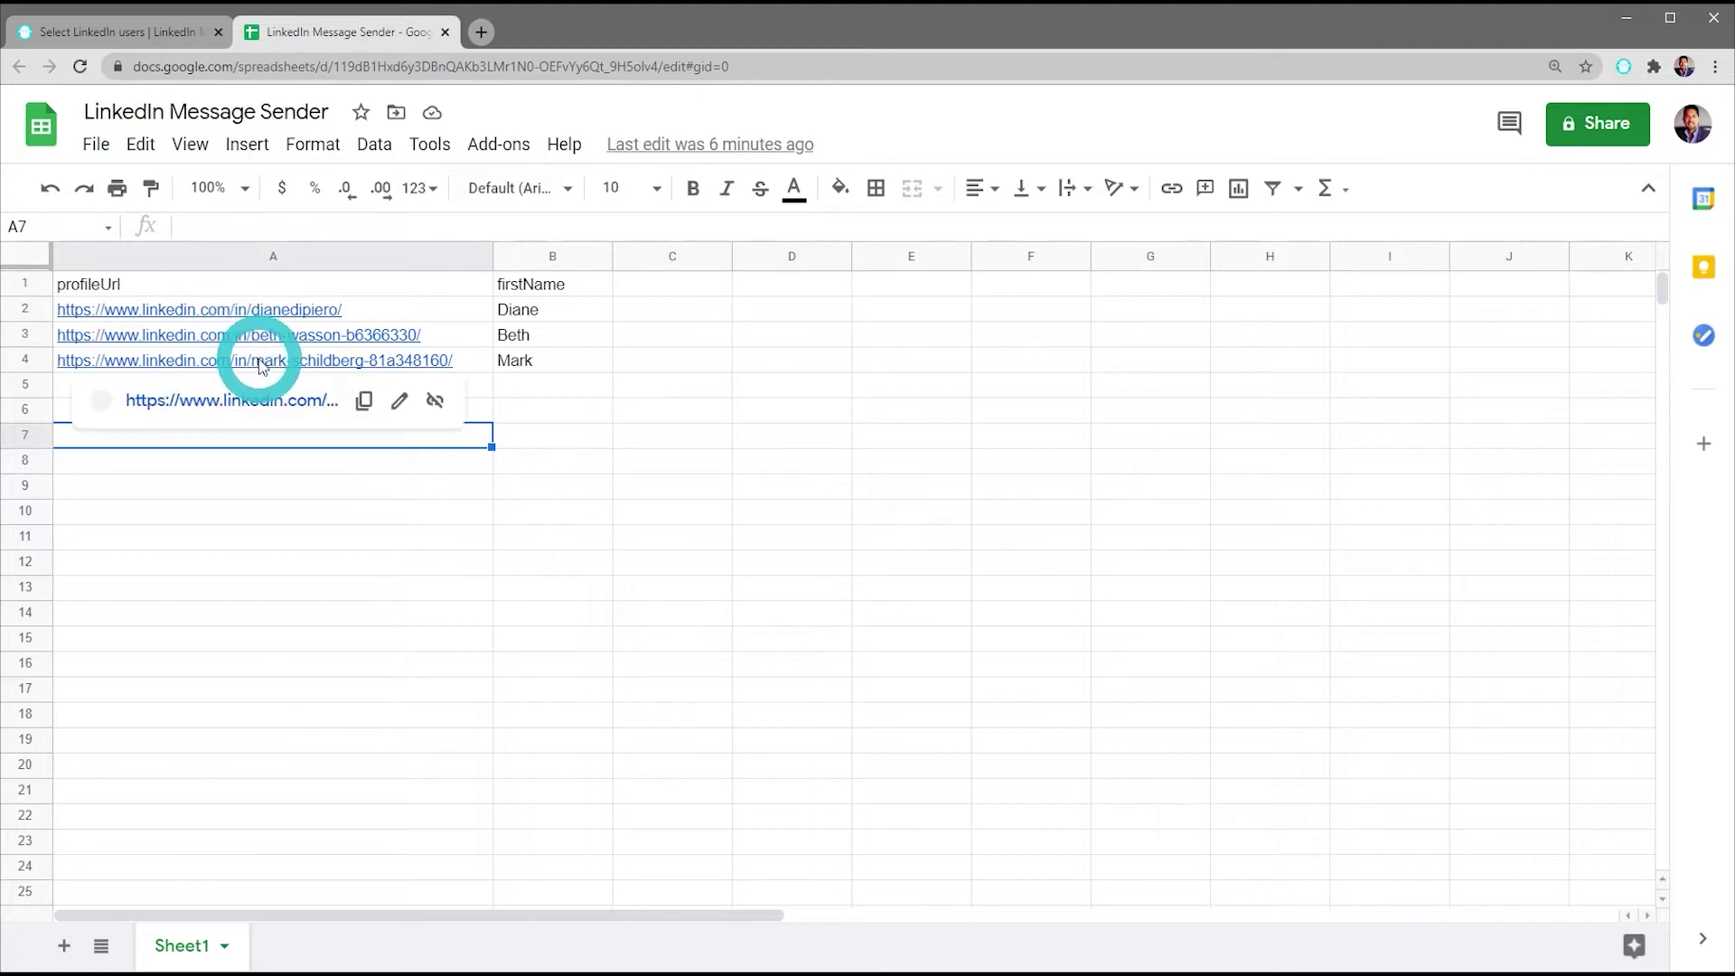
{"action": "left_click", "coordinate": [633, 384]}
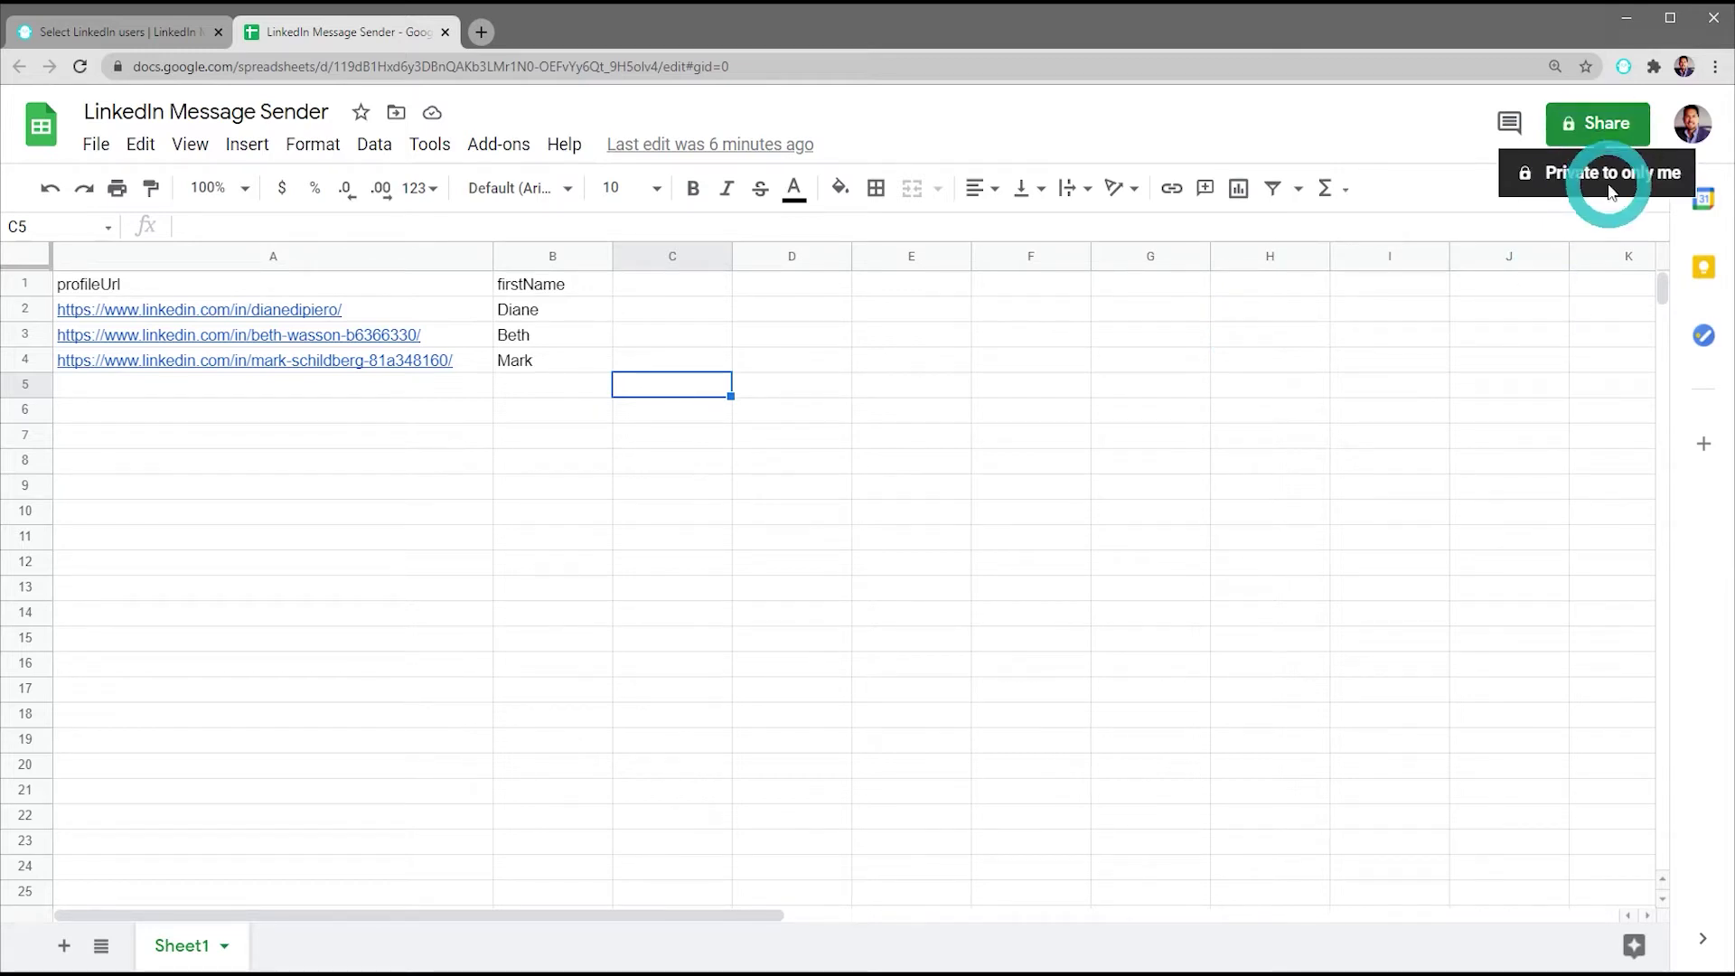
{"action": "left_click", "coordinate": [1606, 135]}
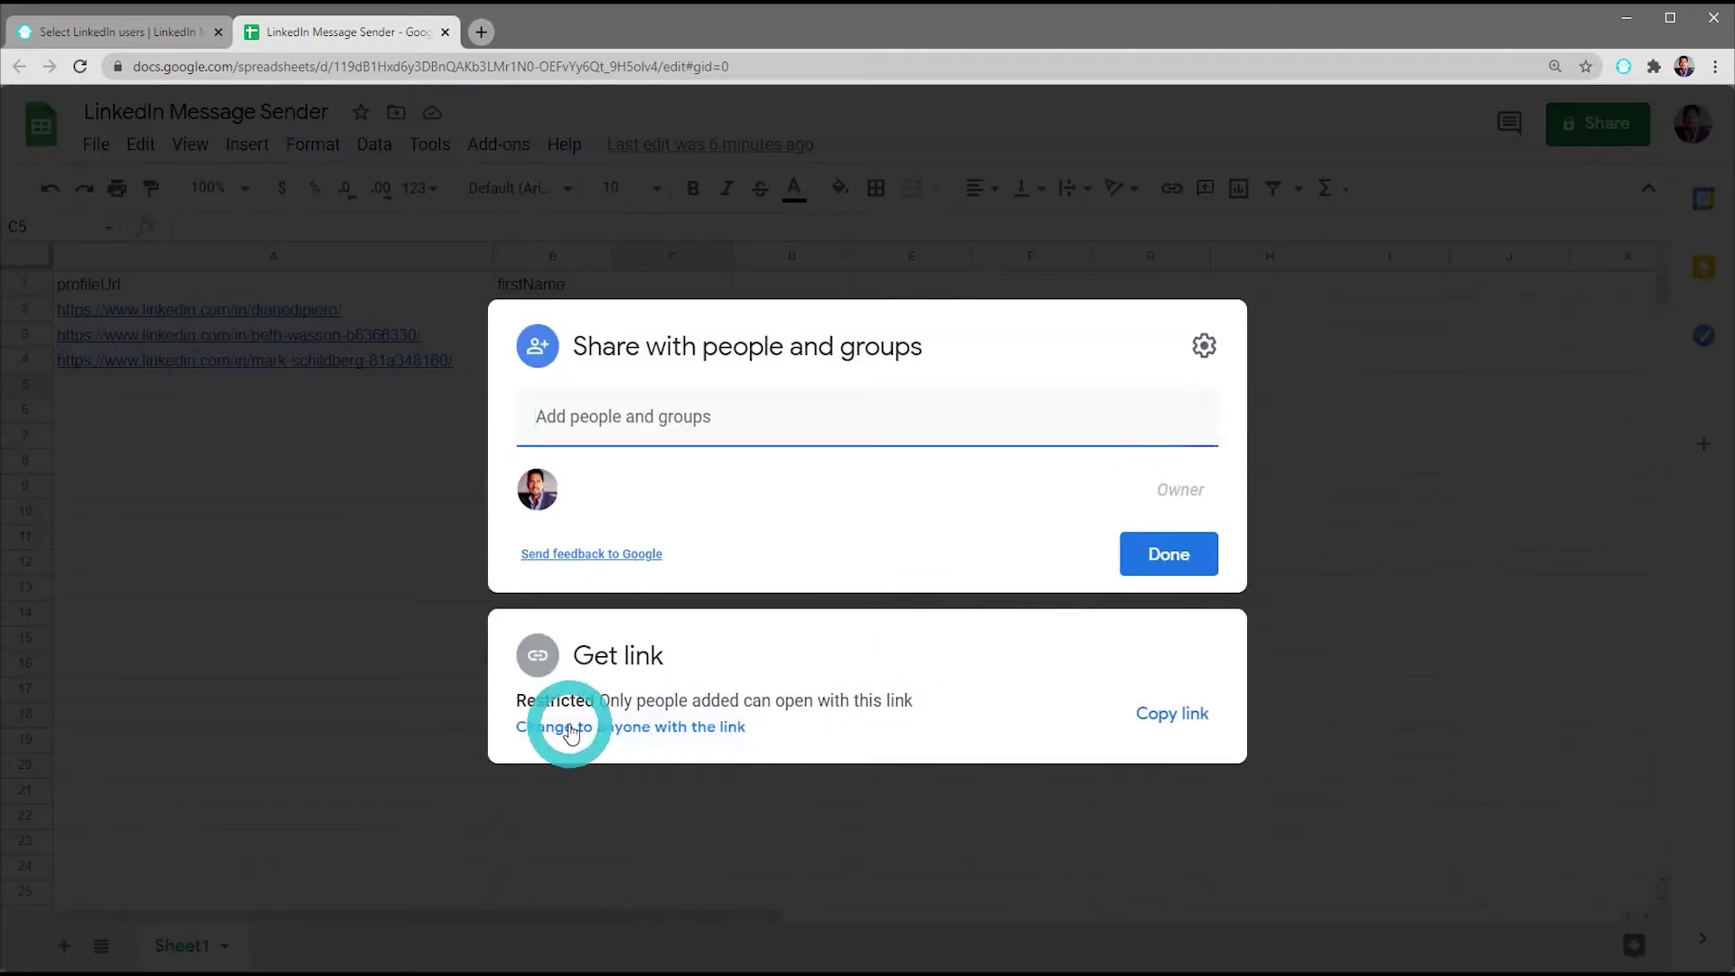
{"action": "left_click", "coordinate": [686, 728]}
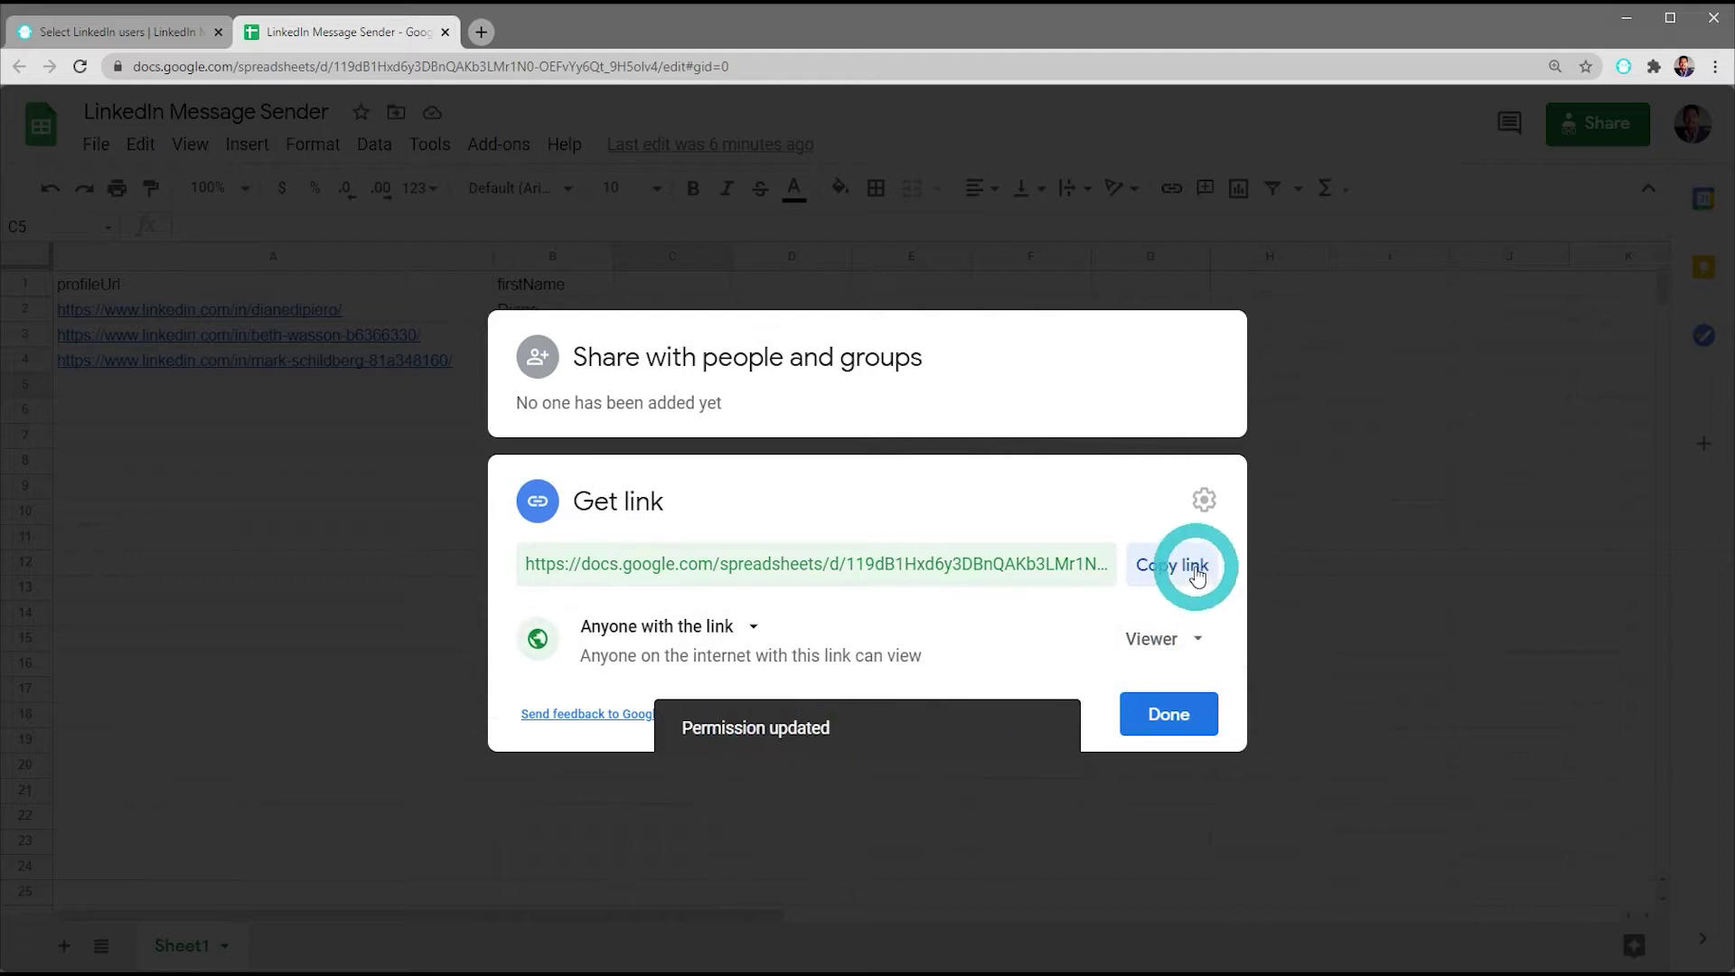
{"action": "left_click", "coordinate": [1195, 570]}
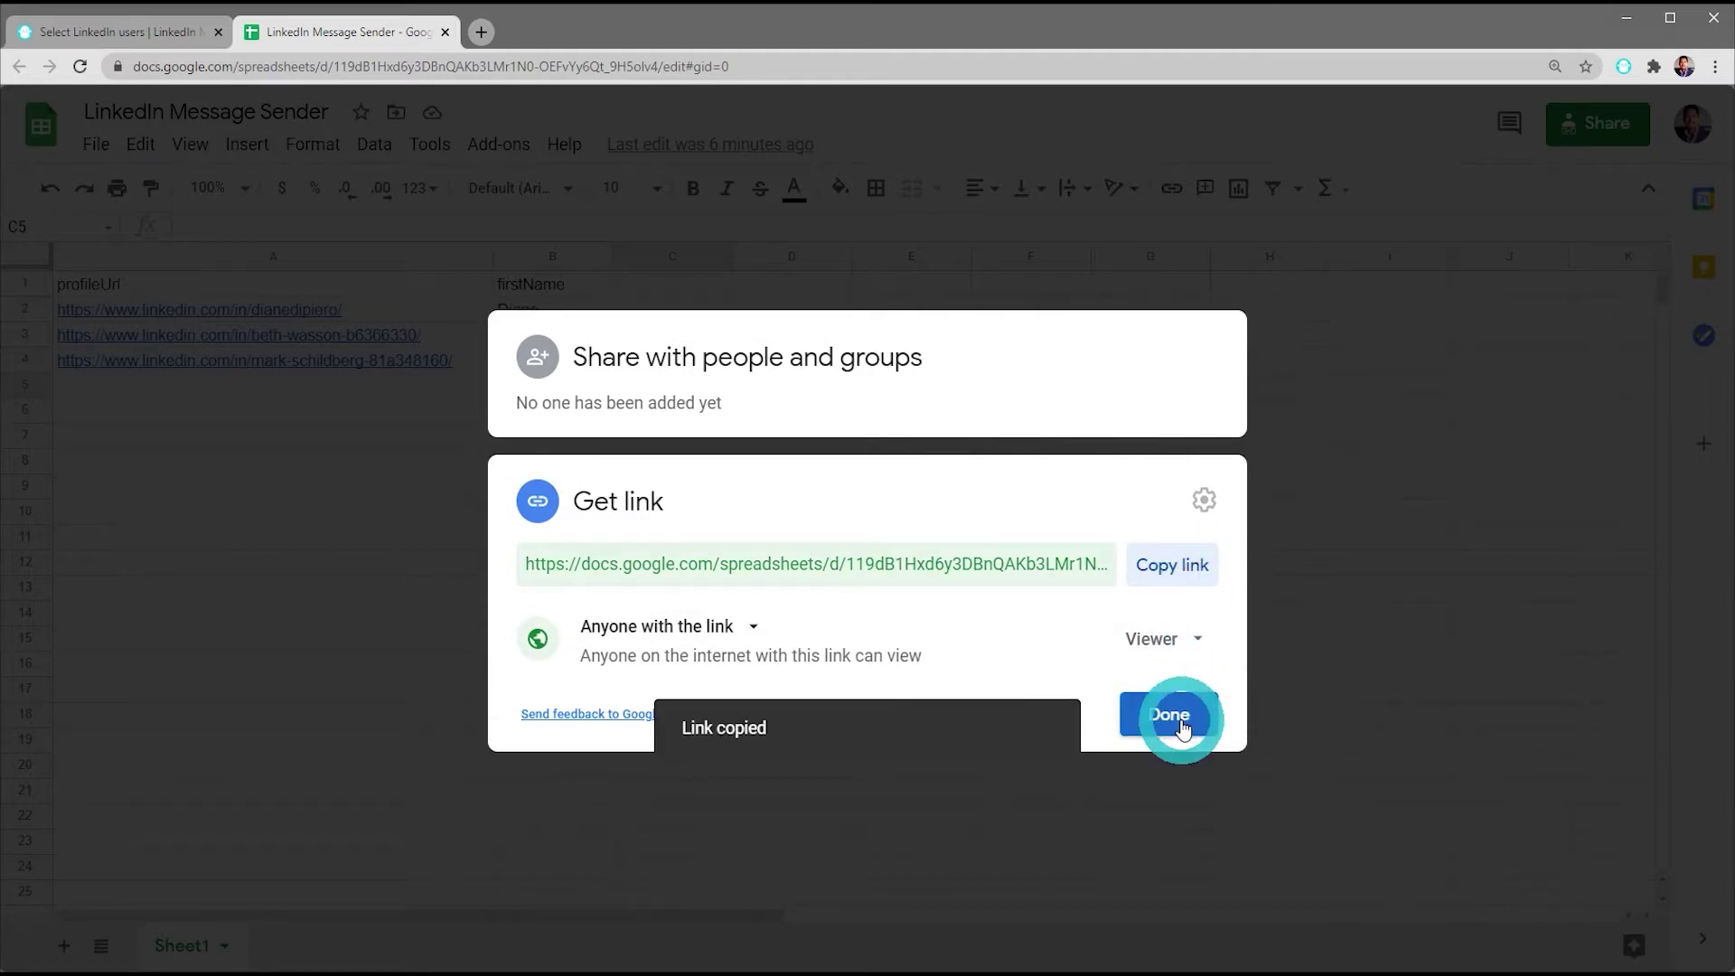
{"action": "left_click", "coordinate": [1172, 716]}
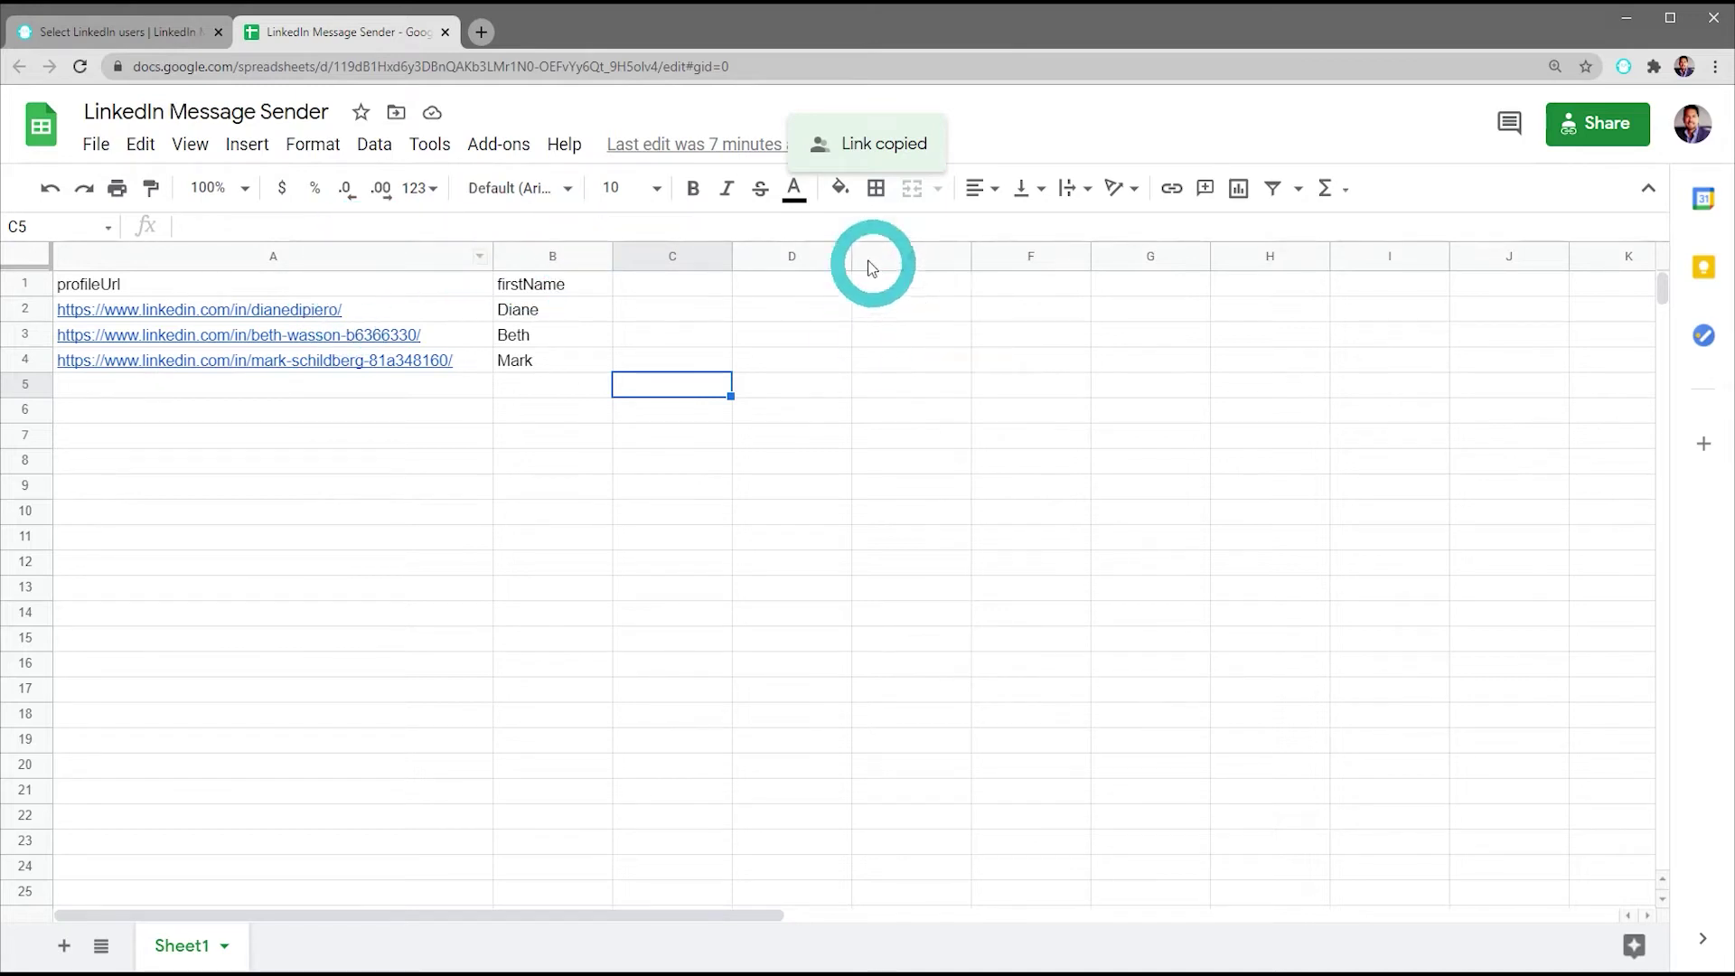
{"action": "left_click", "coordinate": [156, 41]}
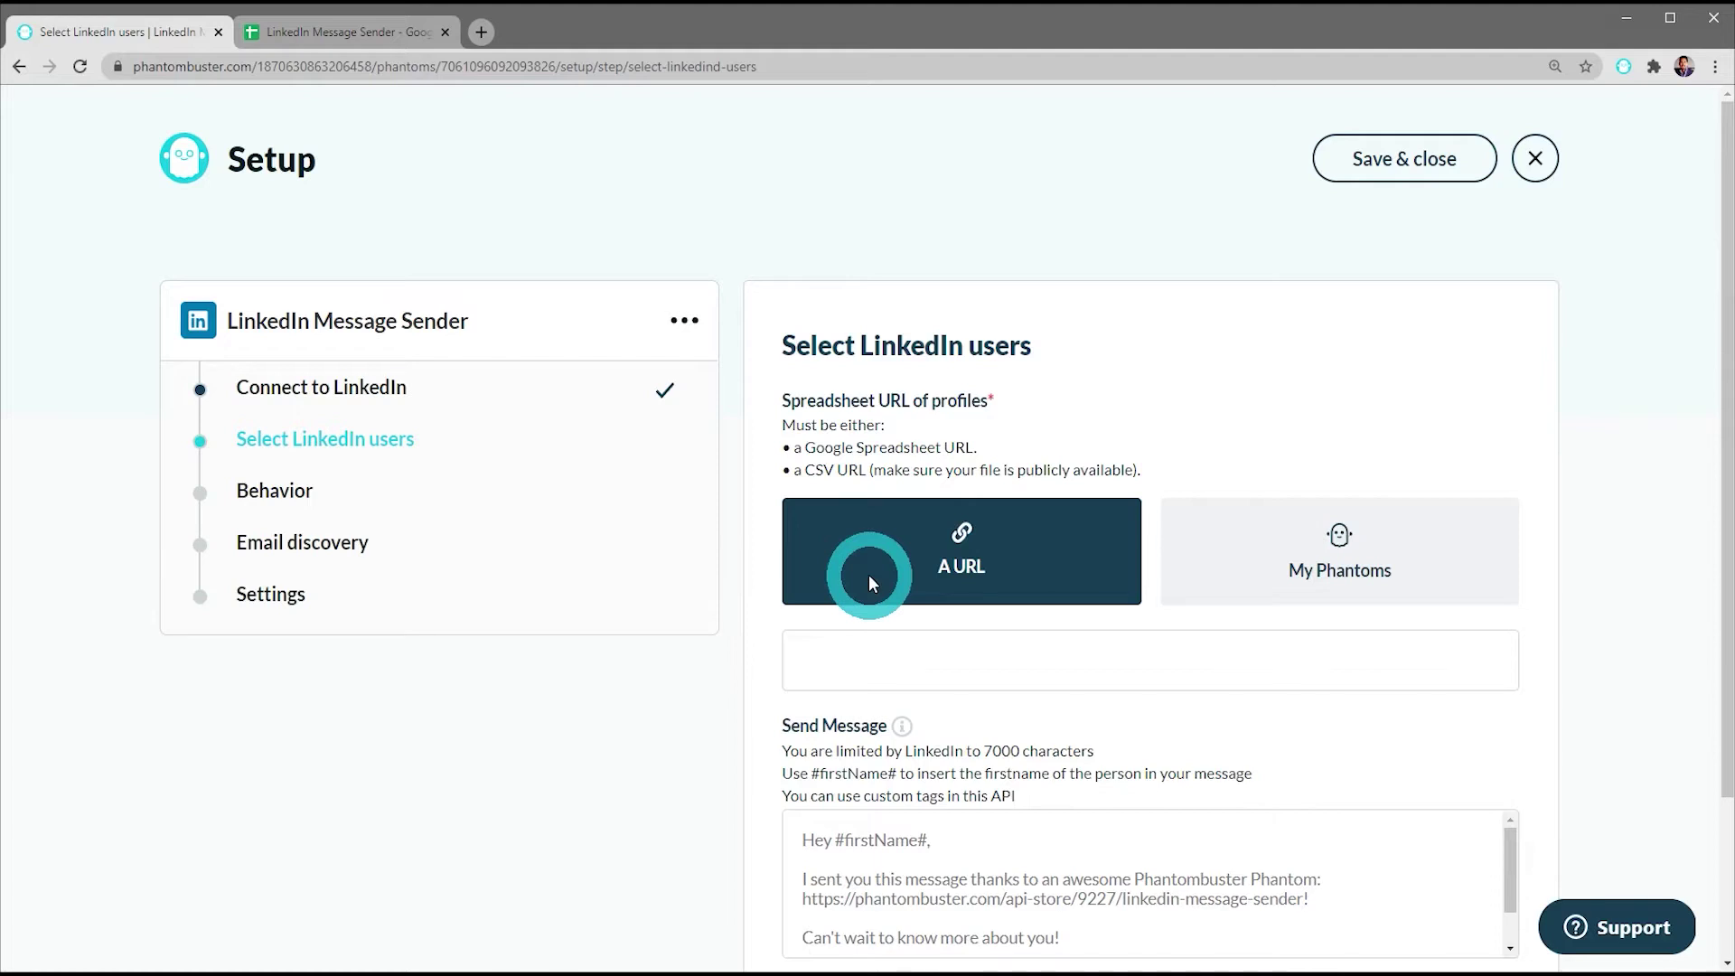
Paste the copied Google Sheets link into the profiles spreadsheet URL field
{"action": "right_click", "coordinate": [884, 669]}
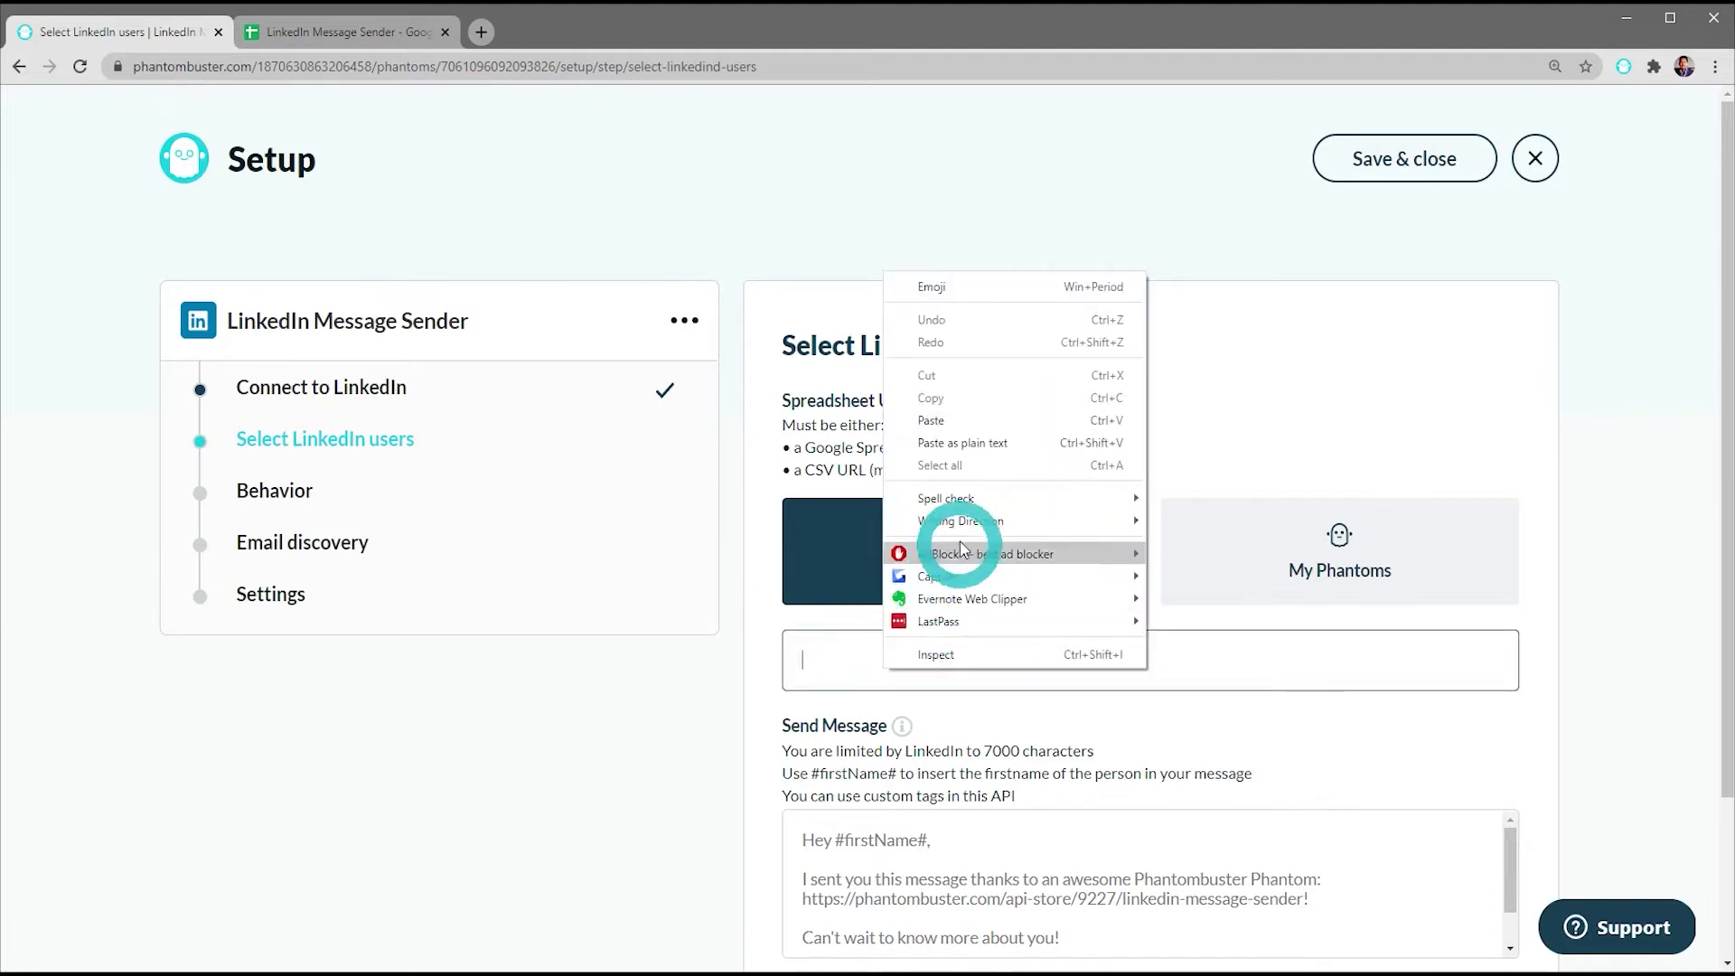
{"action": "left_click", "coordinate": [976, 420]}
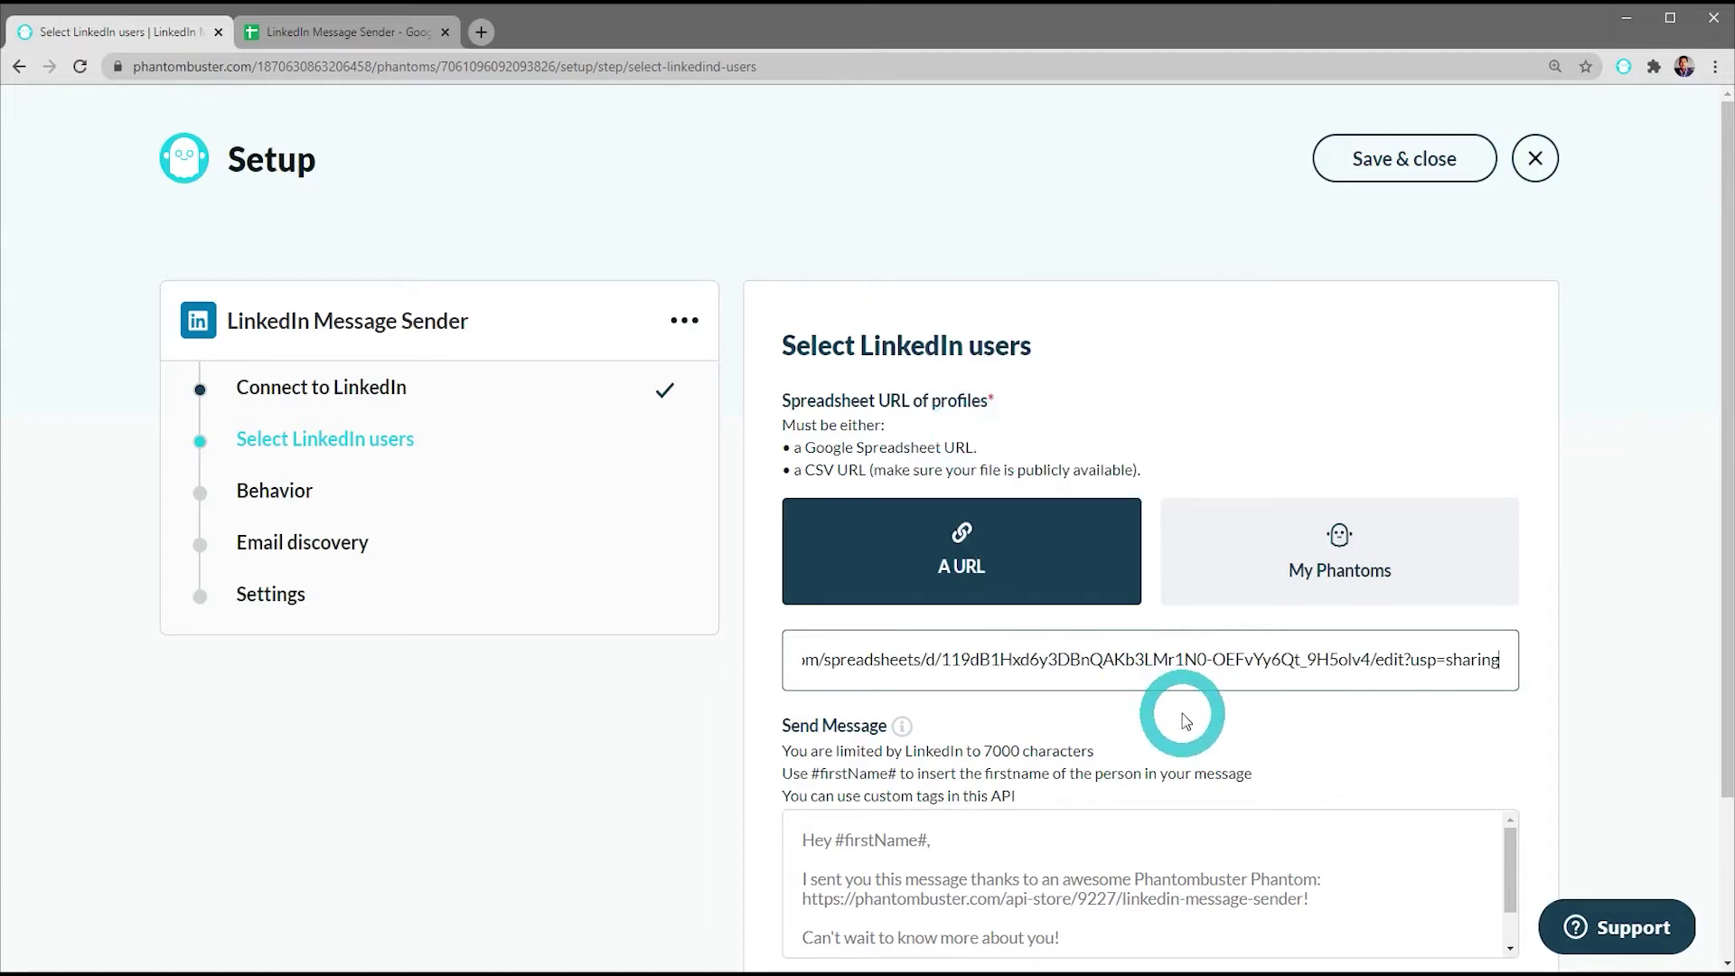
{"action": "scroll", "coordinate": [1182, 714], "scroll_direction": "down", "scroll_amount": 3}
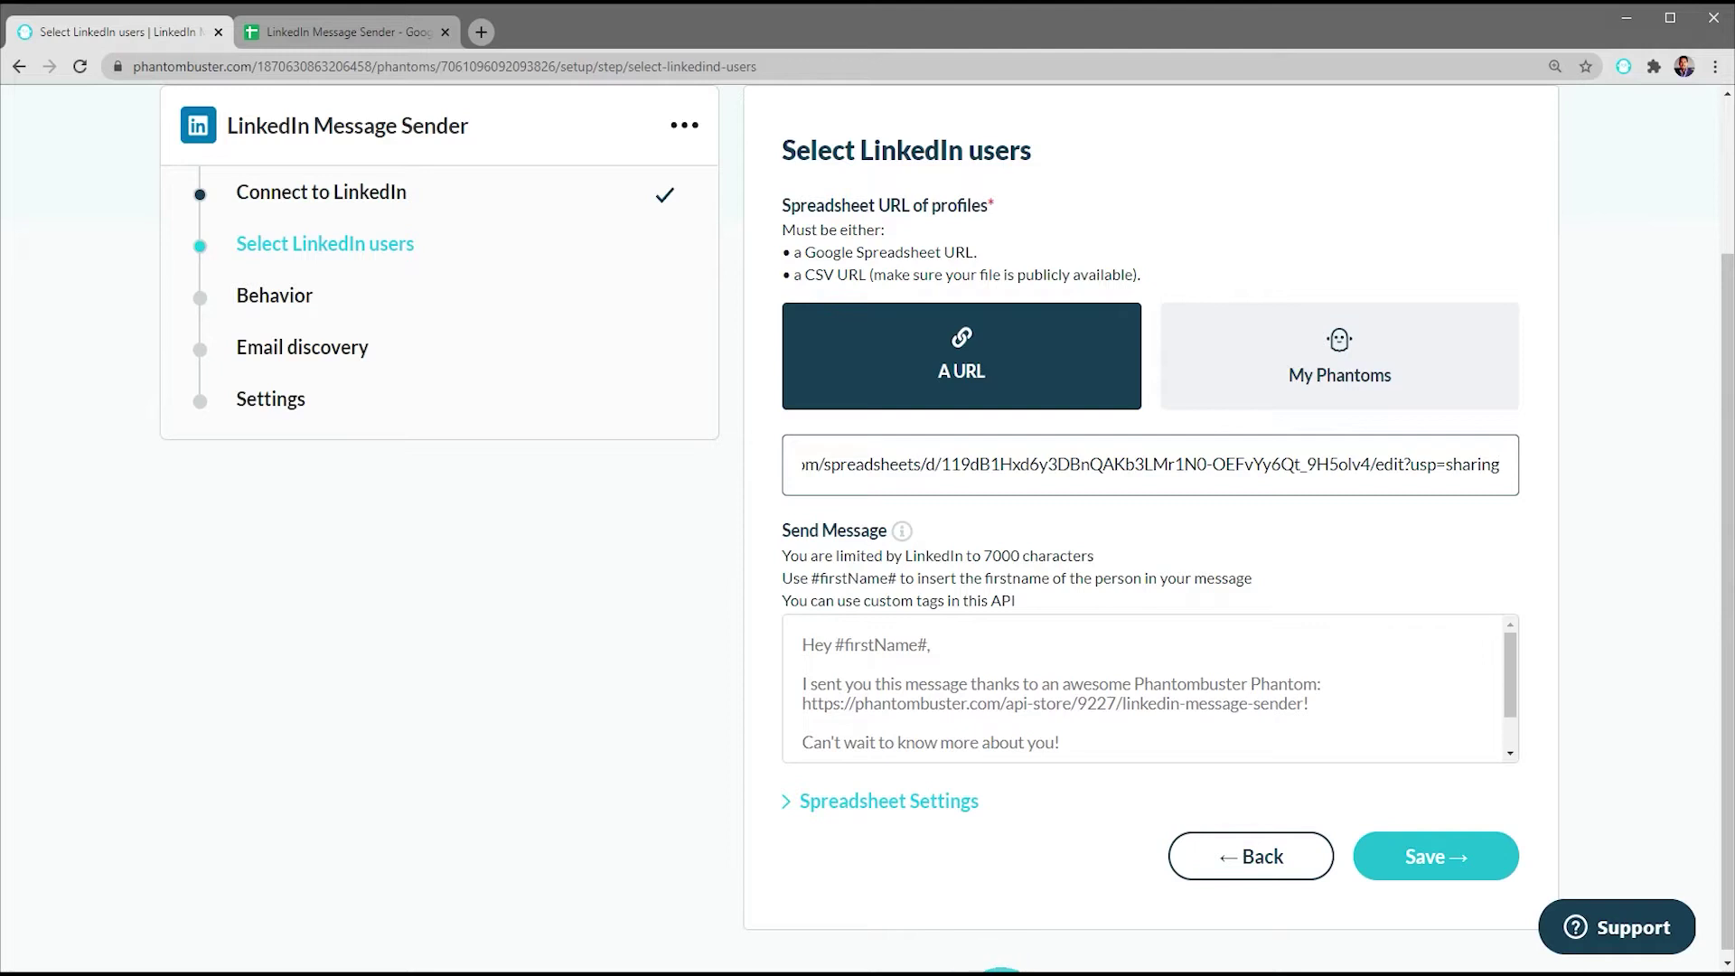
Replace the Send Message text with 'Great to connect with you, #firstName#!' copied from Notepad
{"action": "left_click", "coordinate": [931, 904]}
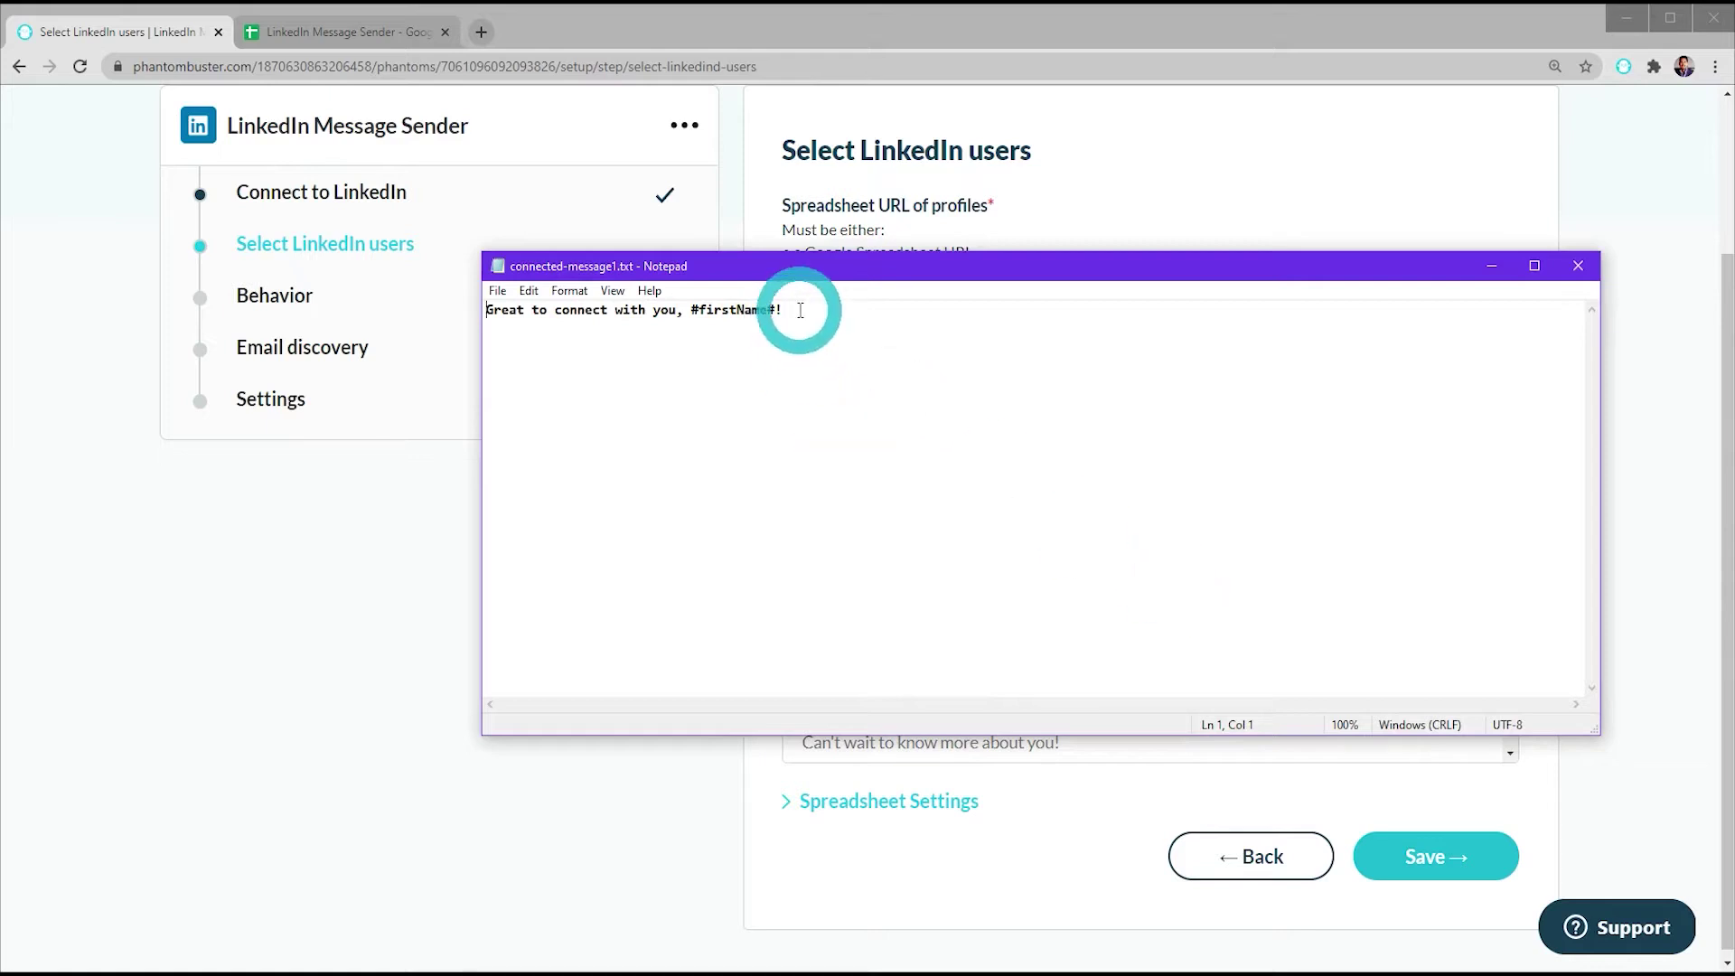
{"action": "left_click_drag", "start_coordinate": [800, 310], "coordinate": [485, 312]}
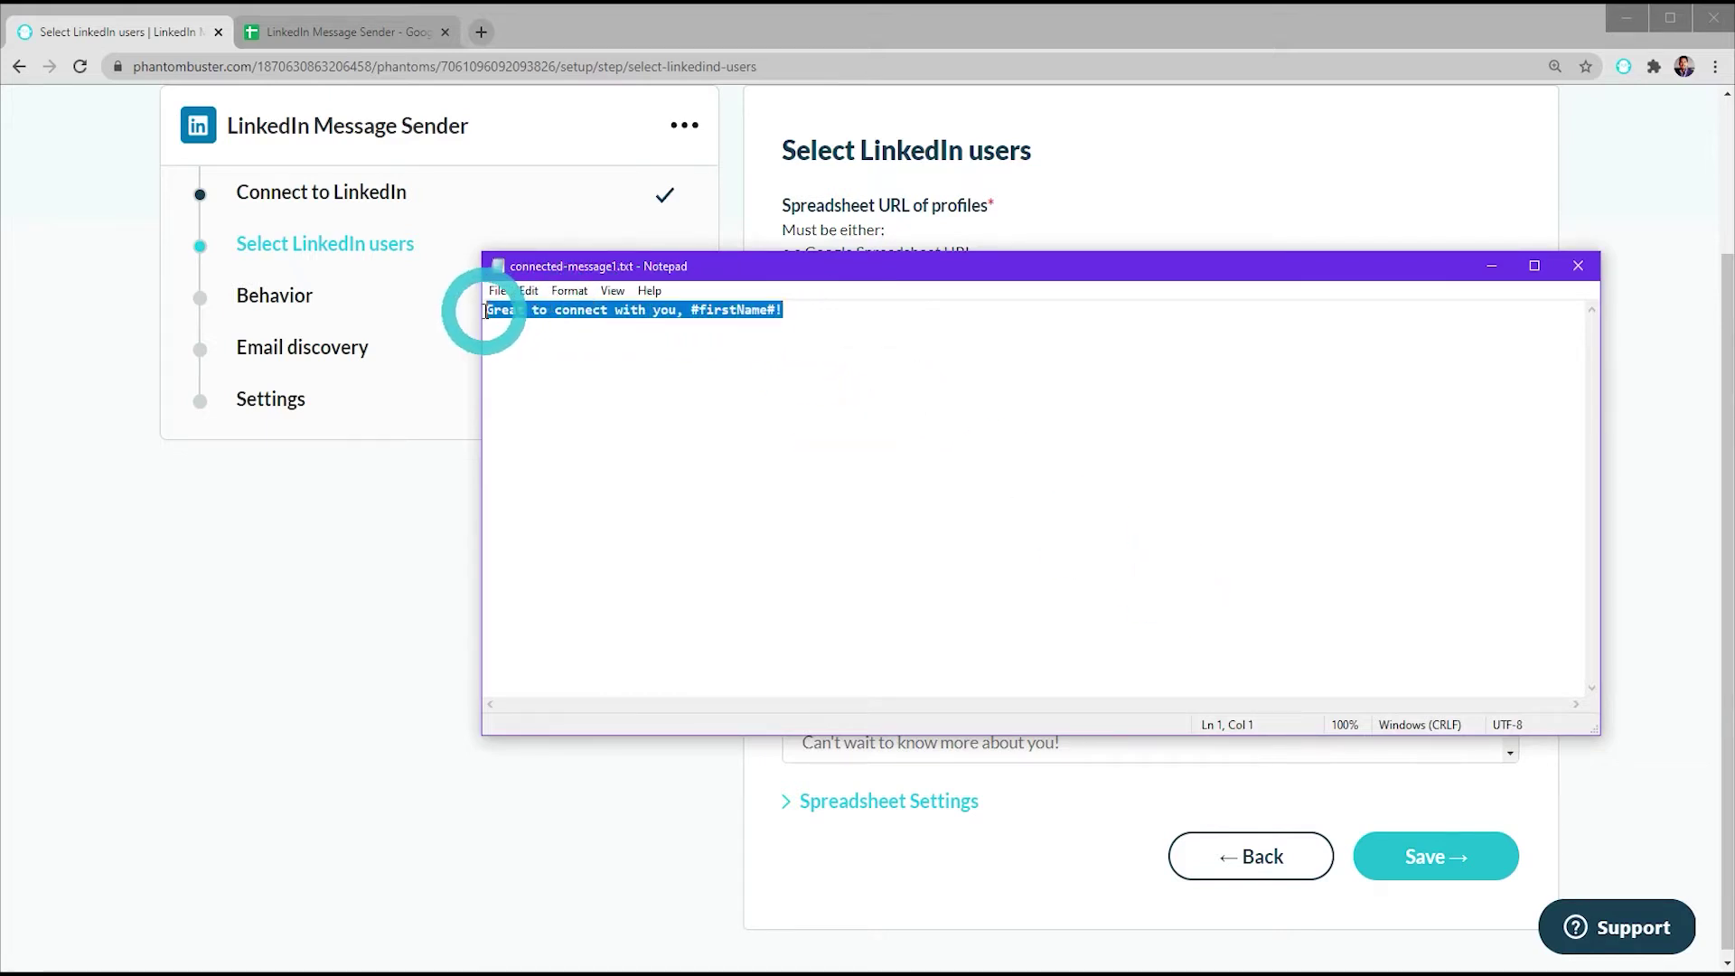
{"action": "right_click", "coordinate": [535, 314]}
{"action": "left_click", "coordinate": [513, 374]}
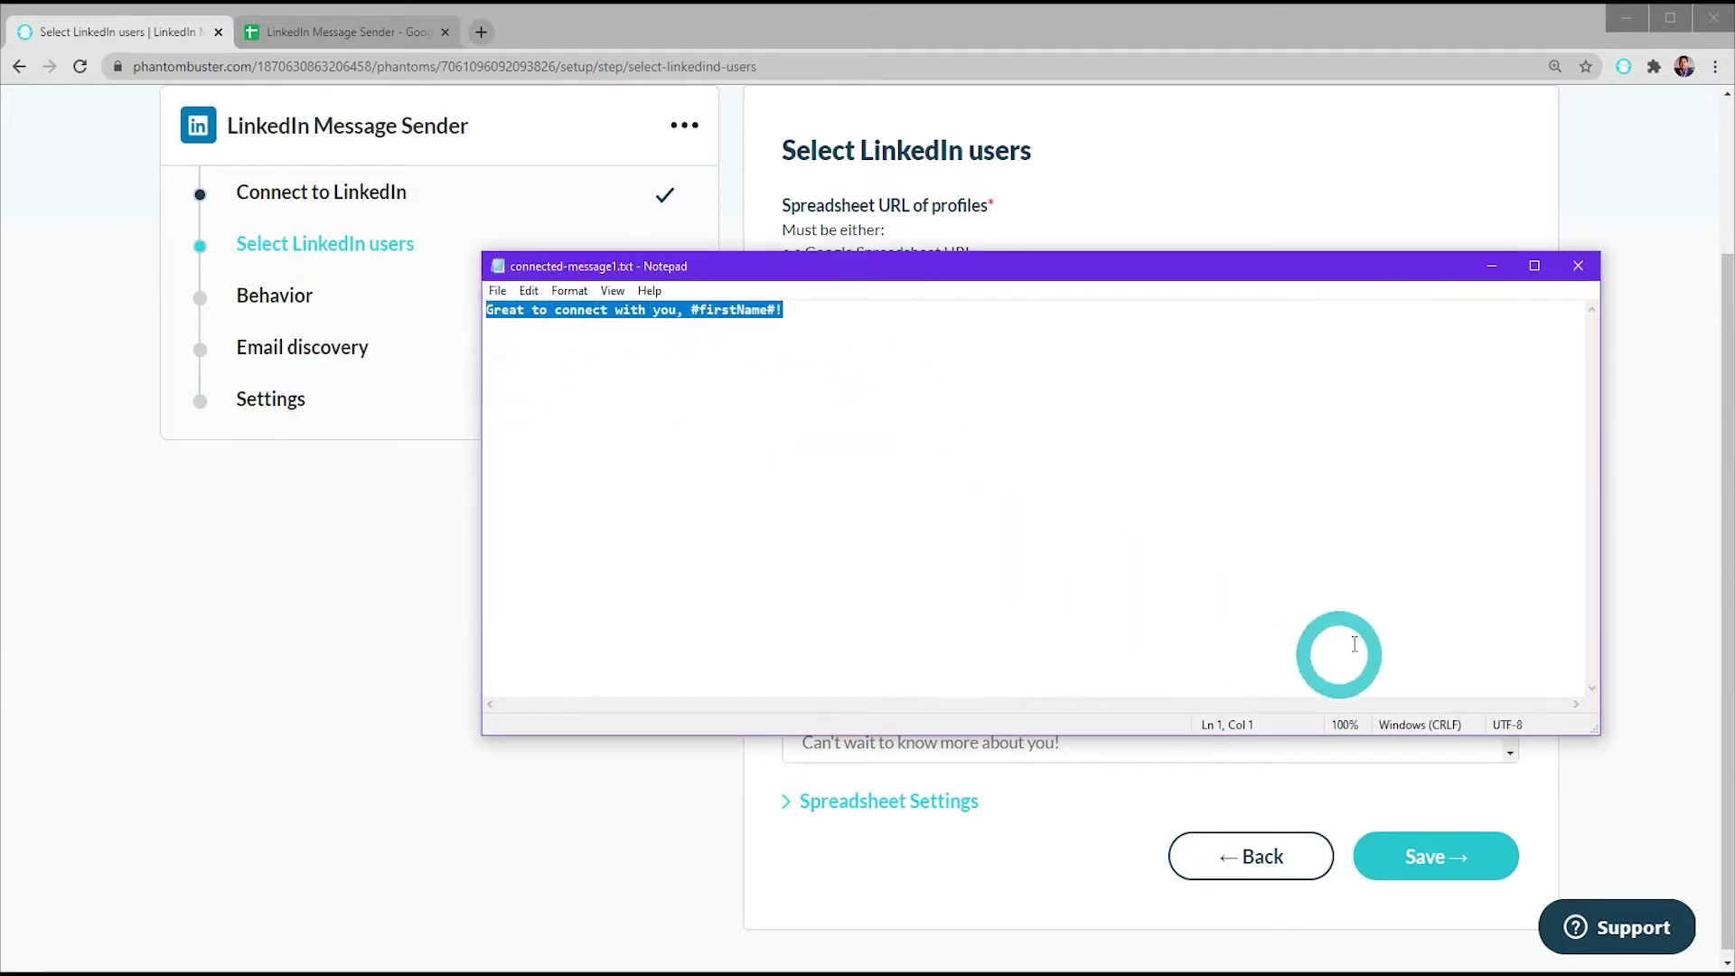
{"action": "left_click", "coordinate": [1492, 266]}
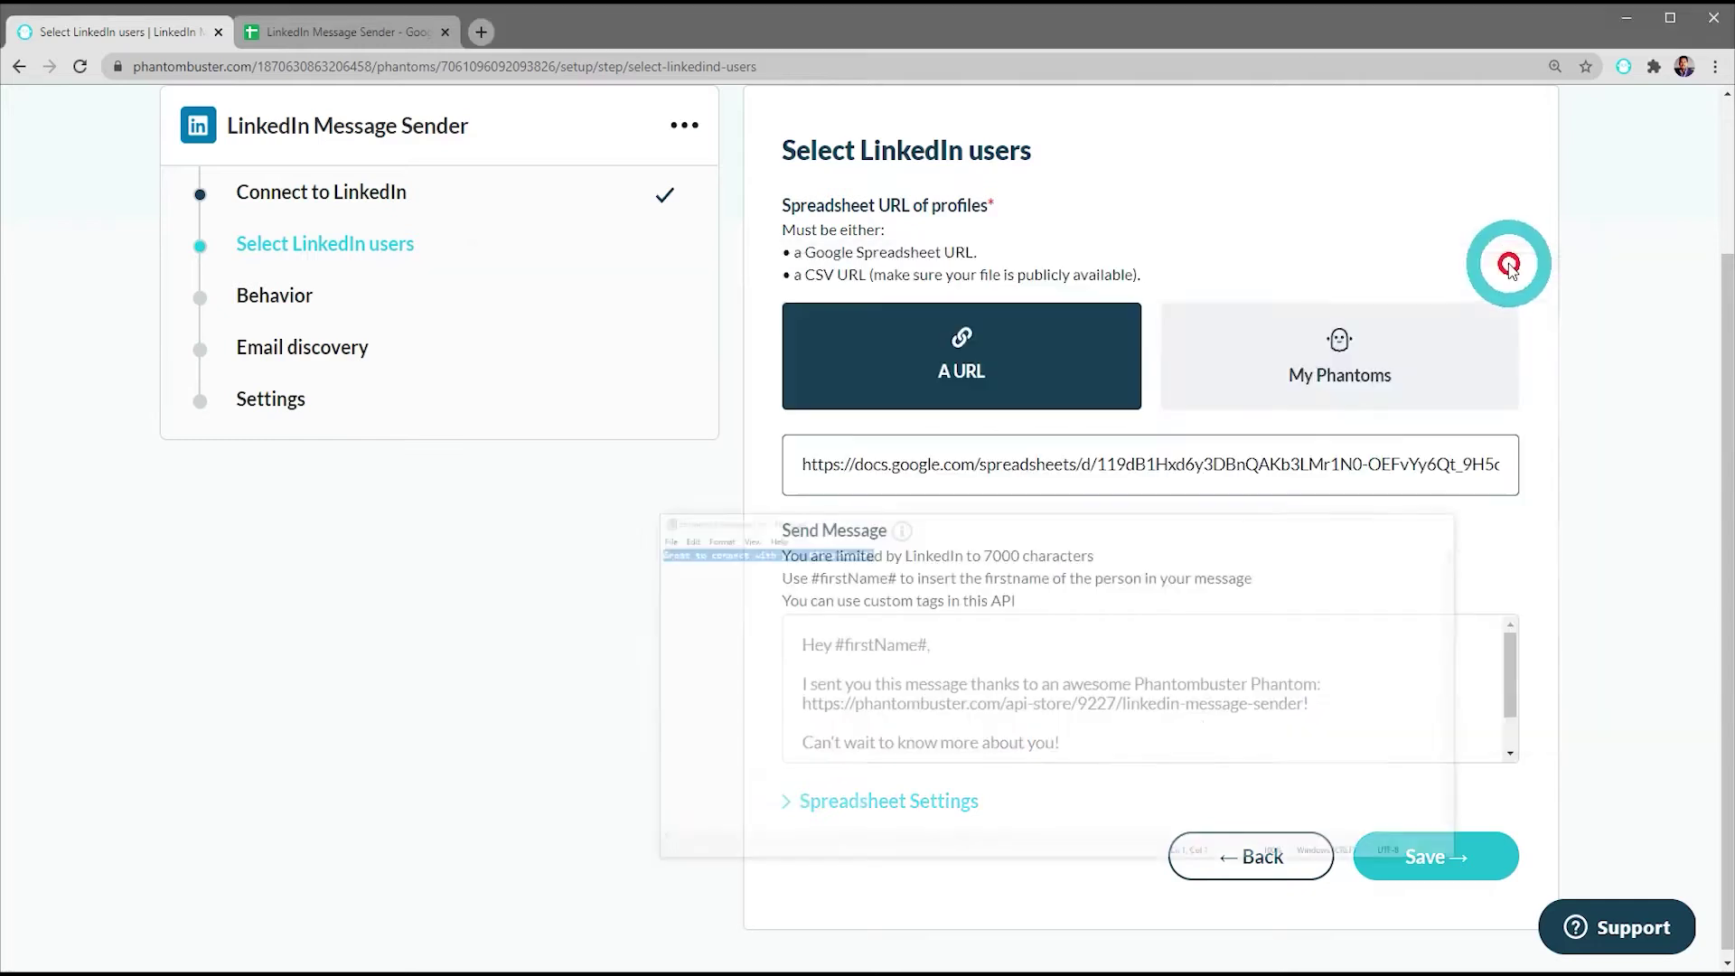
{"action": "left_click", "coordinate": [807, 645]}
{"action": "right_click", "coordinate": [807, 645]}
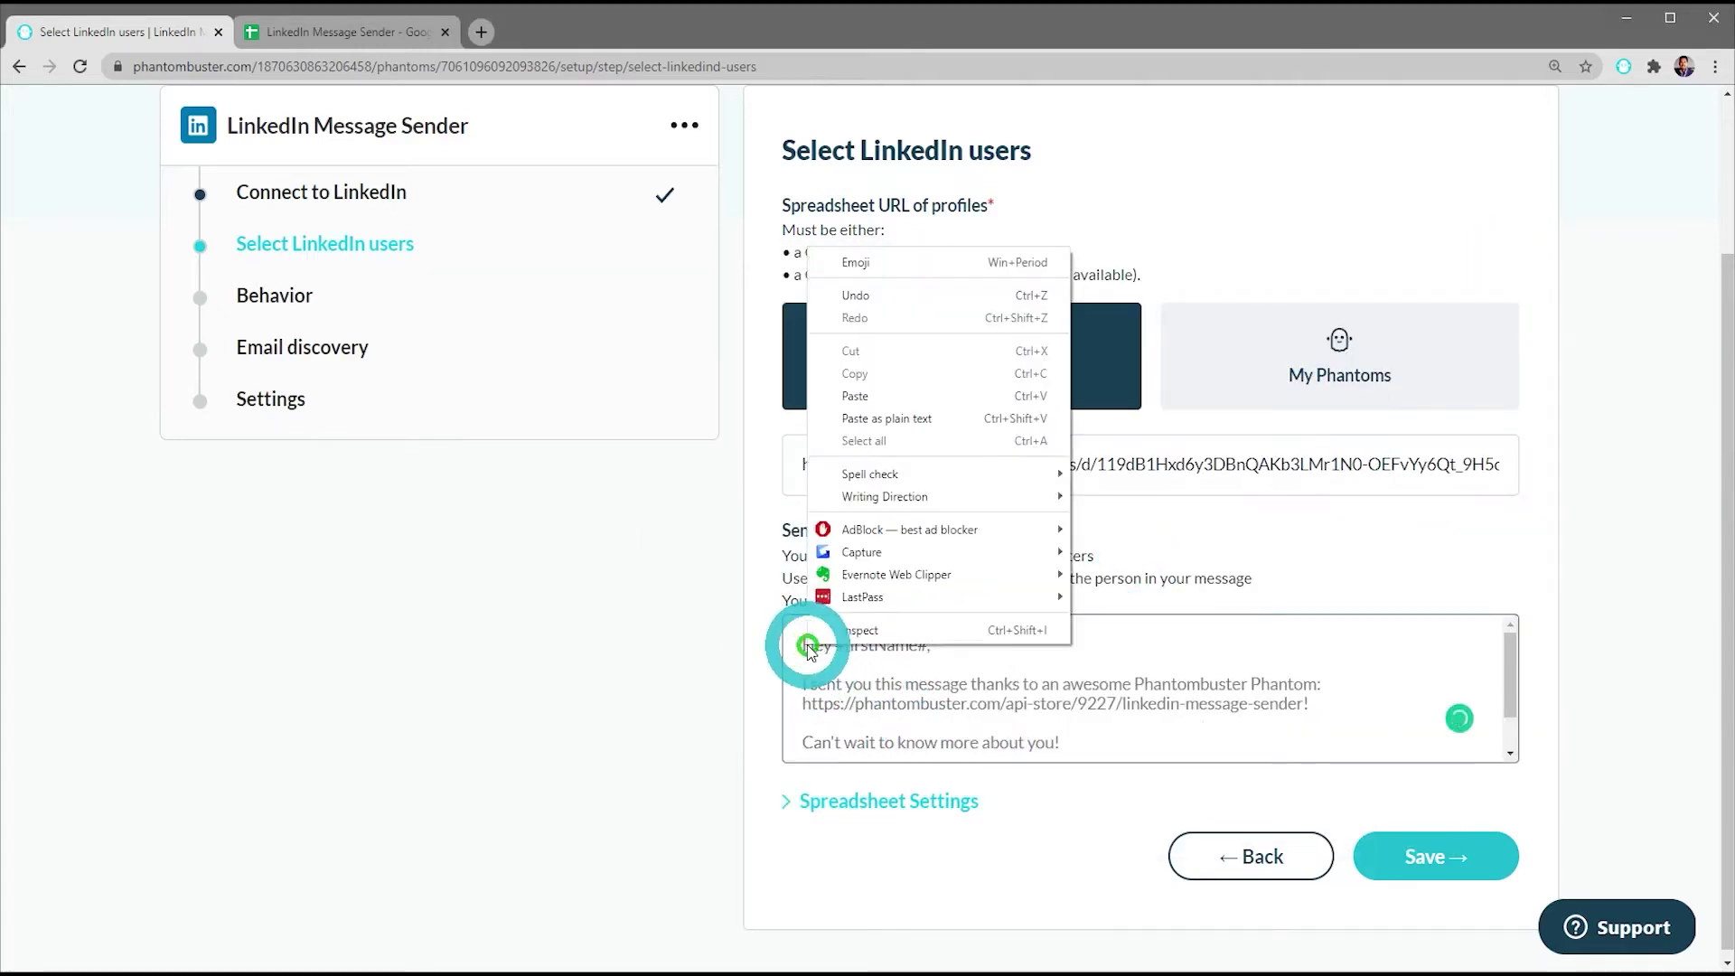
{"action": "left_click", "coordinate": [922, 404]}
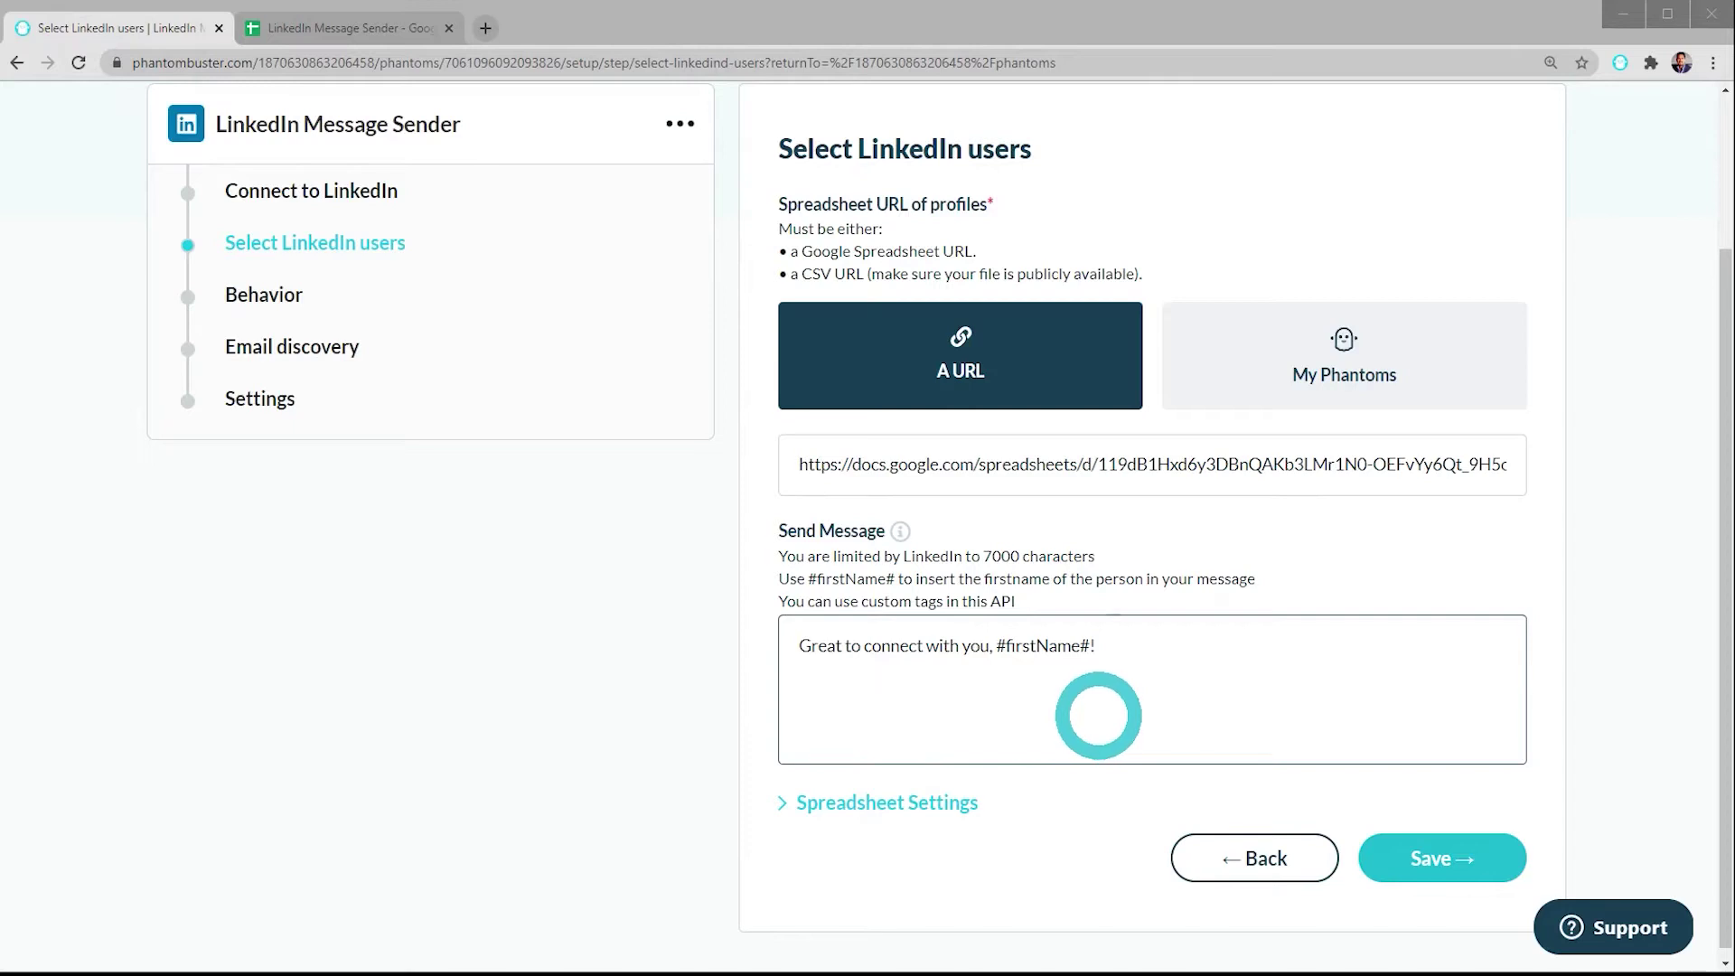
Check the #firstName# tag against the sheet's firstName column, then save the profile-list step
{"action": "left_click_drag", "start_coordinate": [997, 646], "coordinate": [1091, 651]}
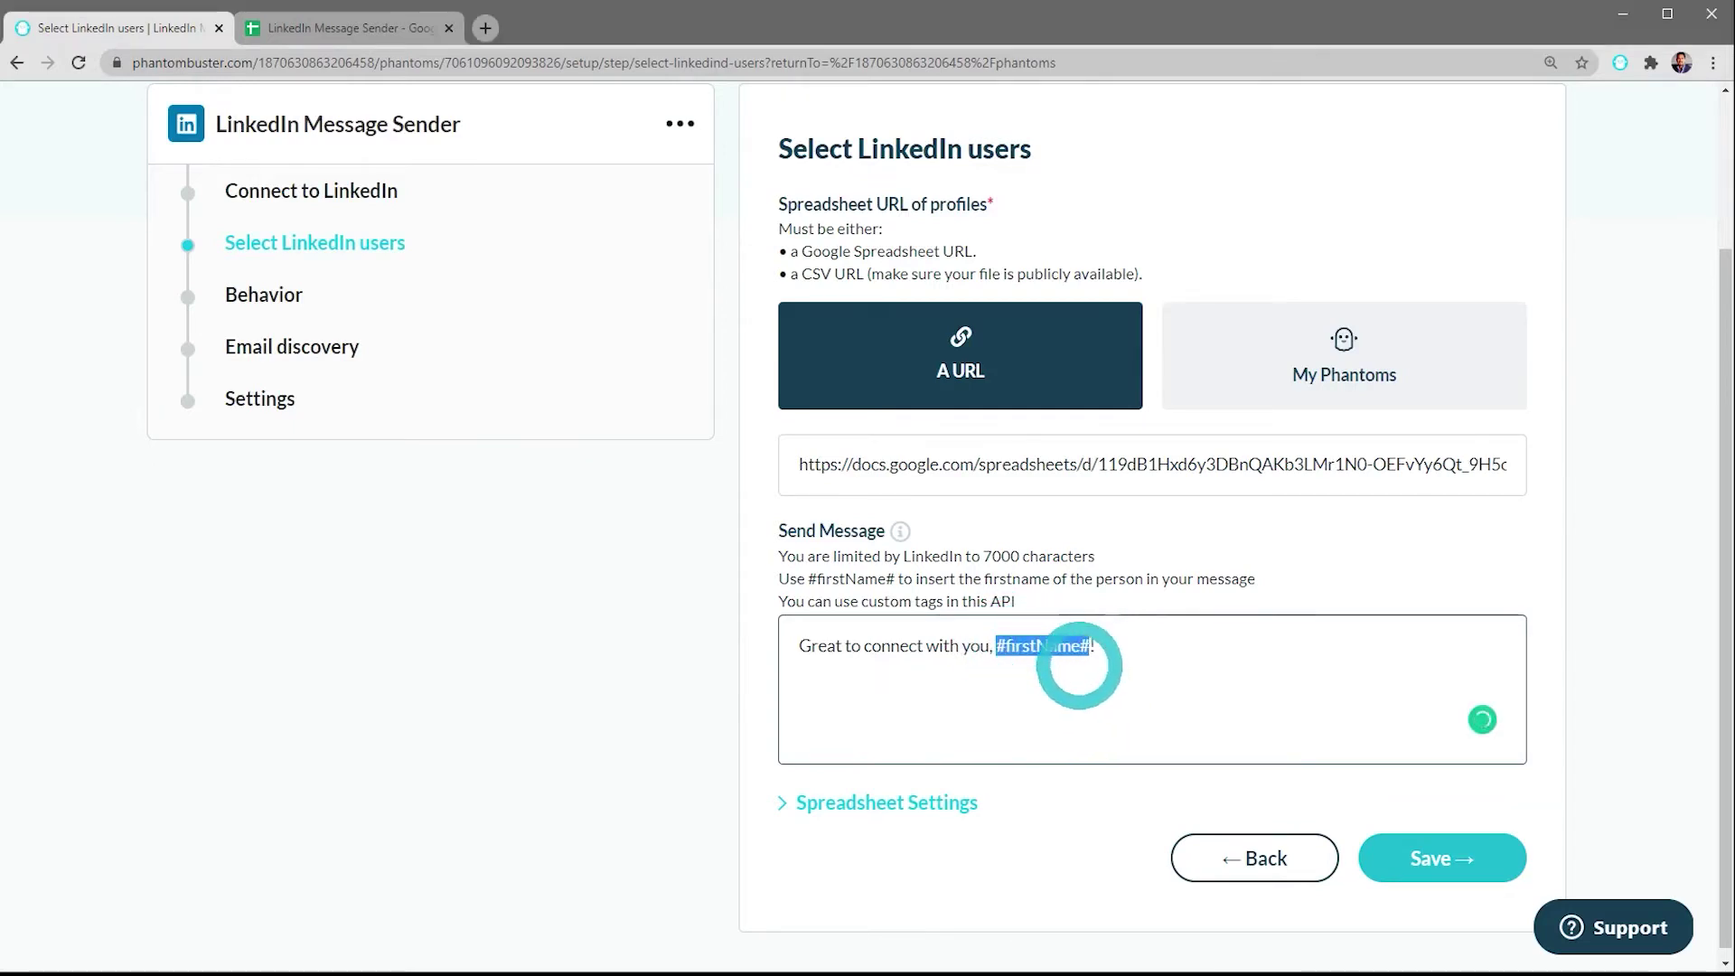
{"action": "left_click", "coordinate": [1040, 650]}
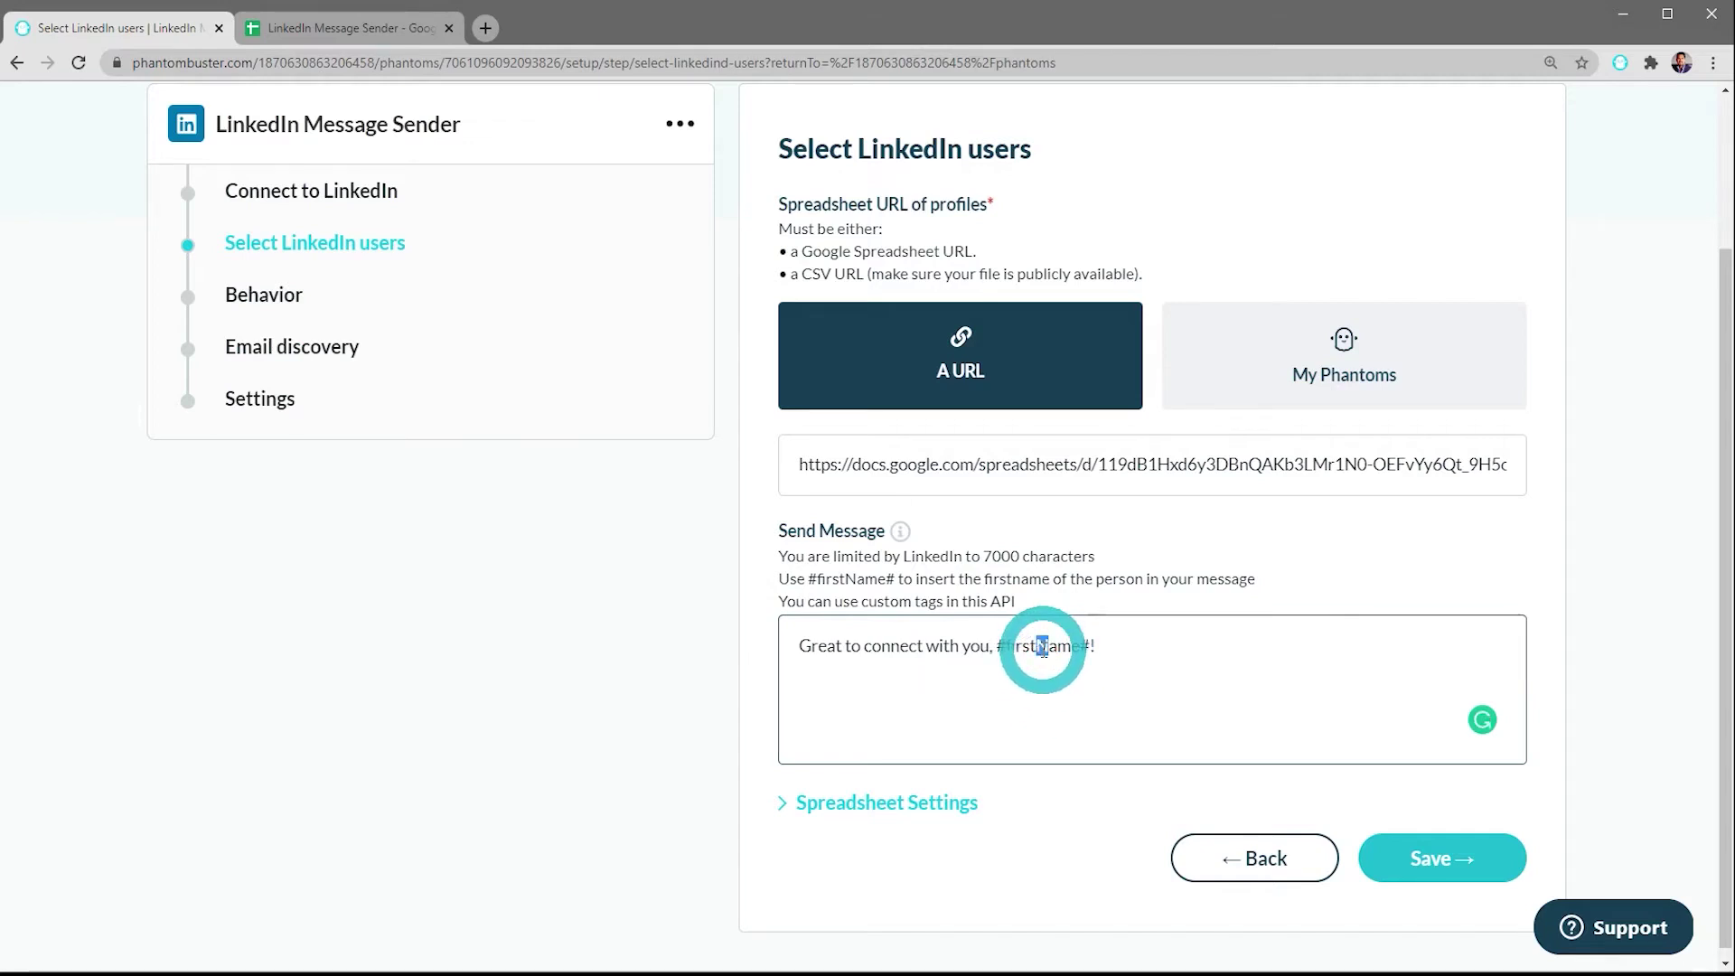
{"action": "left_click", "coordinate": [356, 27]}
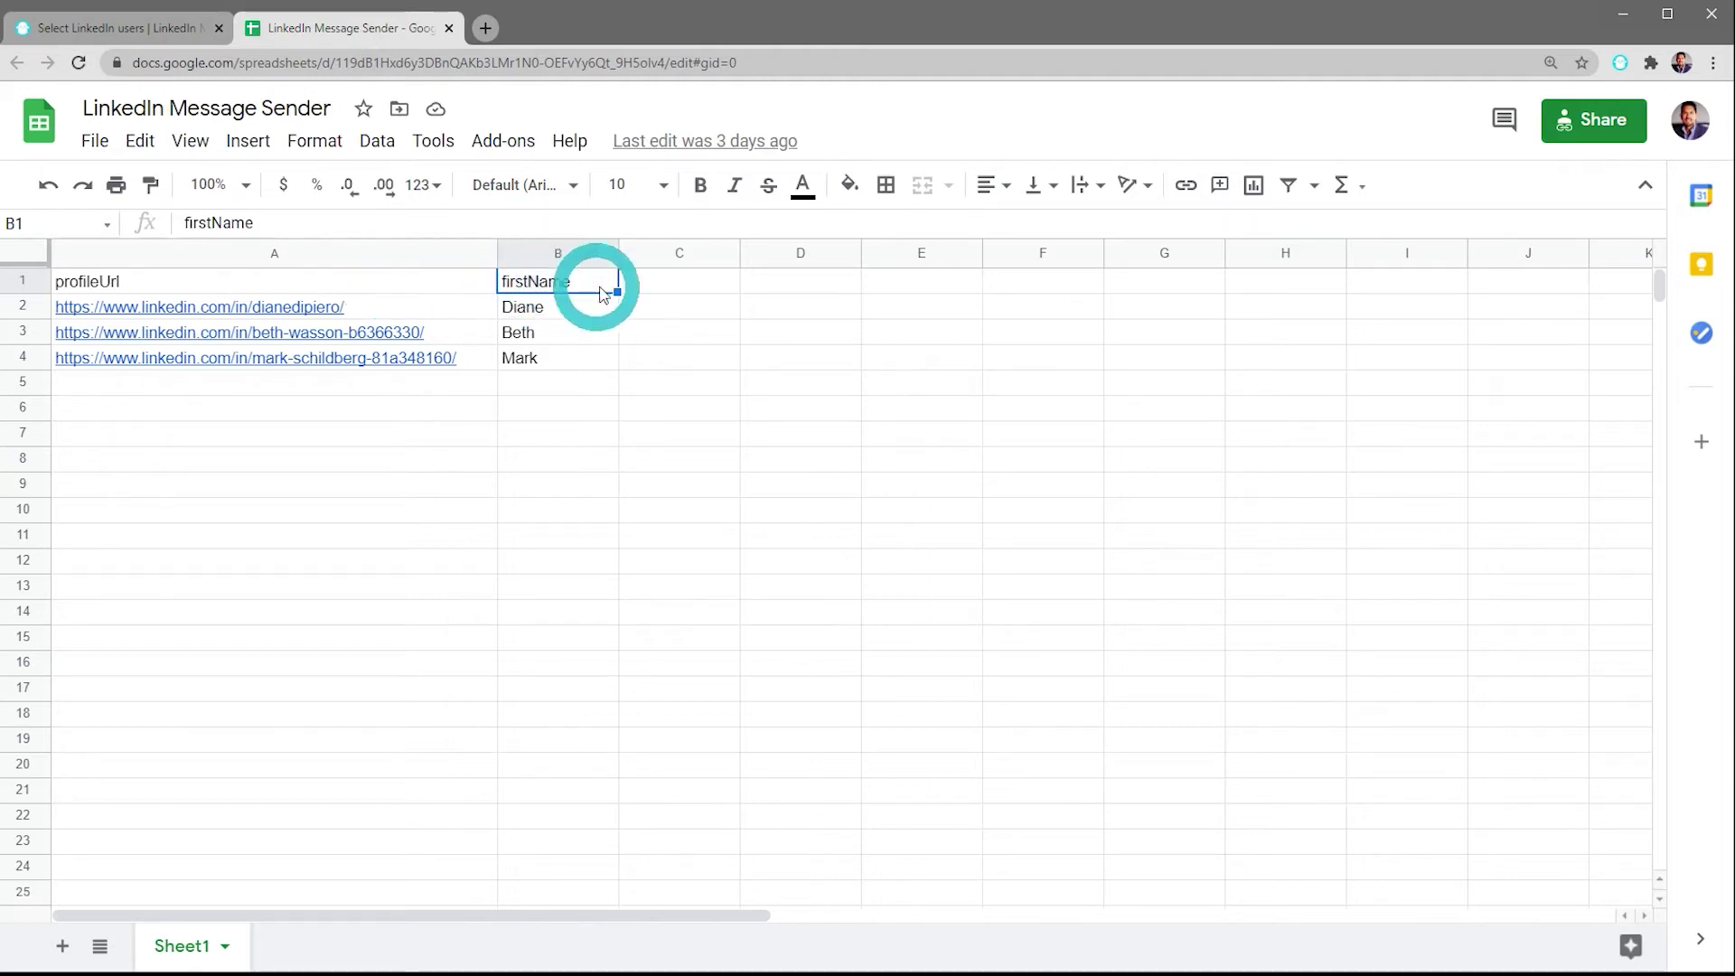
{"action": "left_click", "coordinate": [201, 29]}
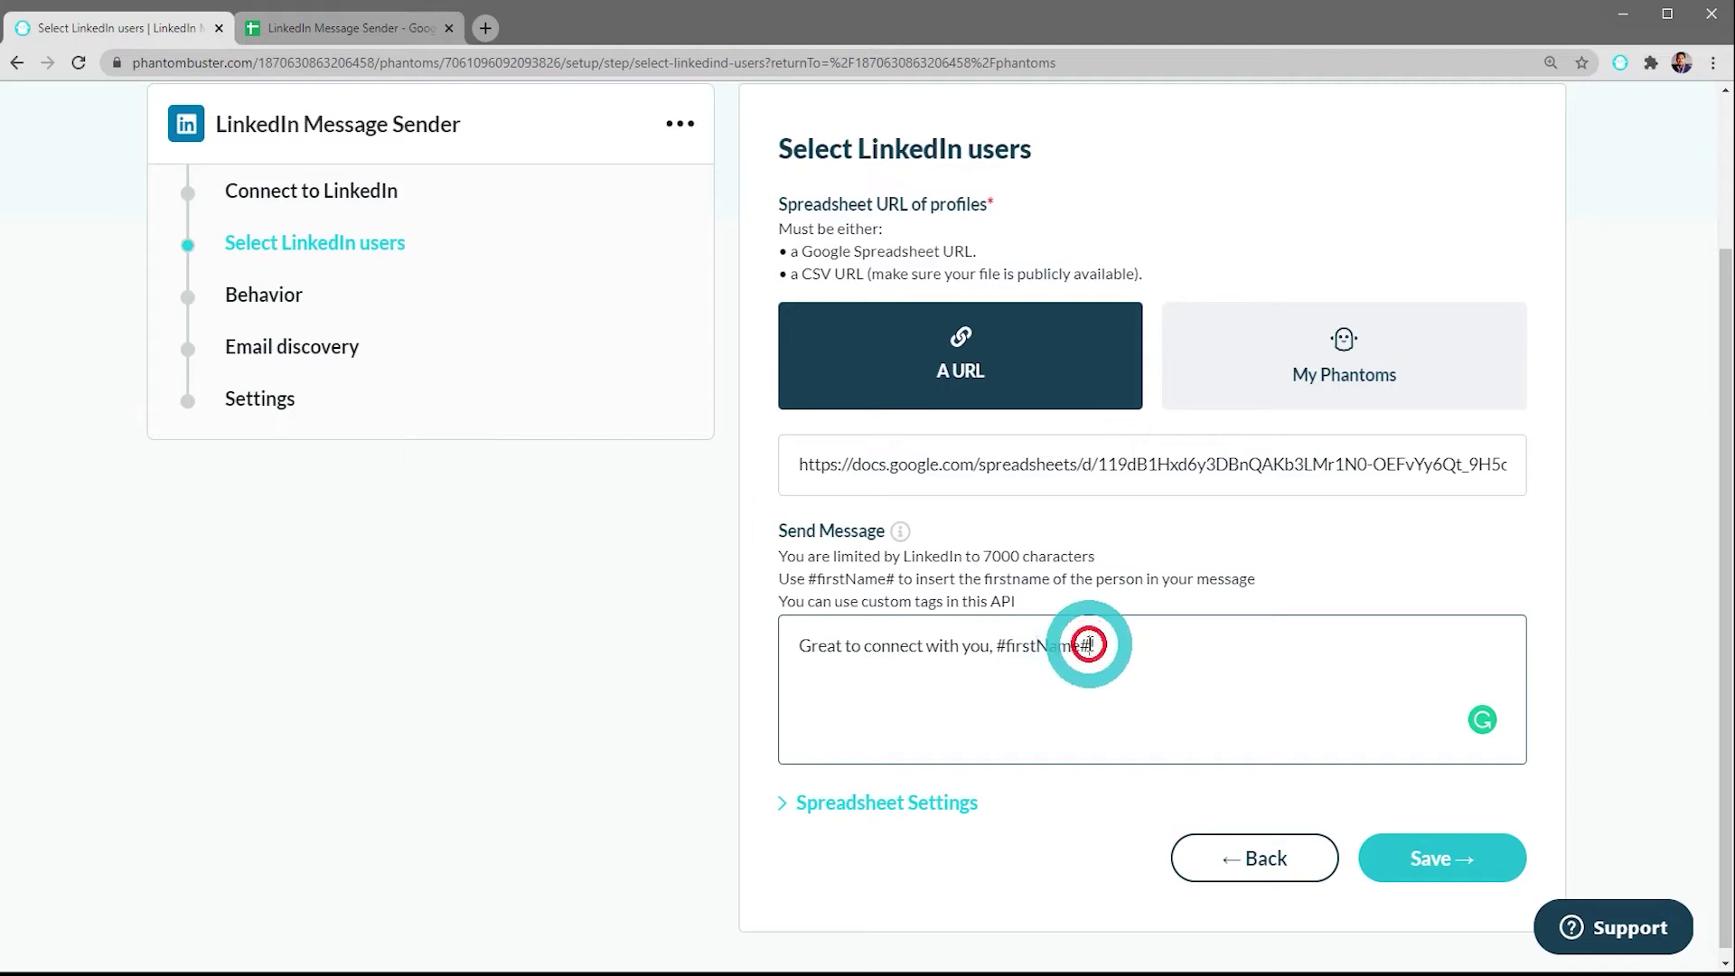
{"action": "left_click_drag", "start_coordinate": [1089, 645], "coordinate": [1004, 651]}
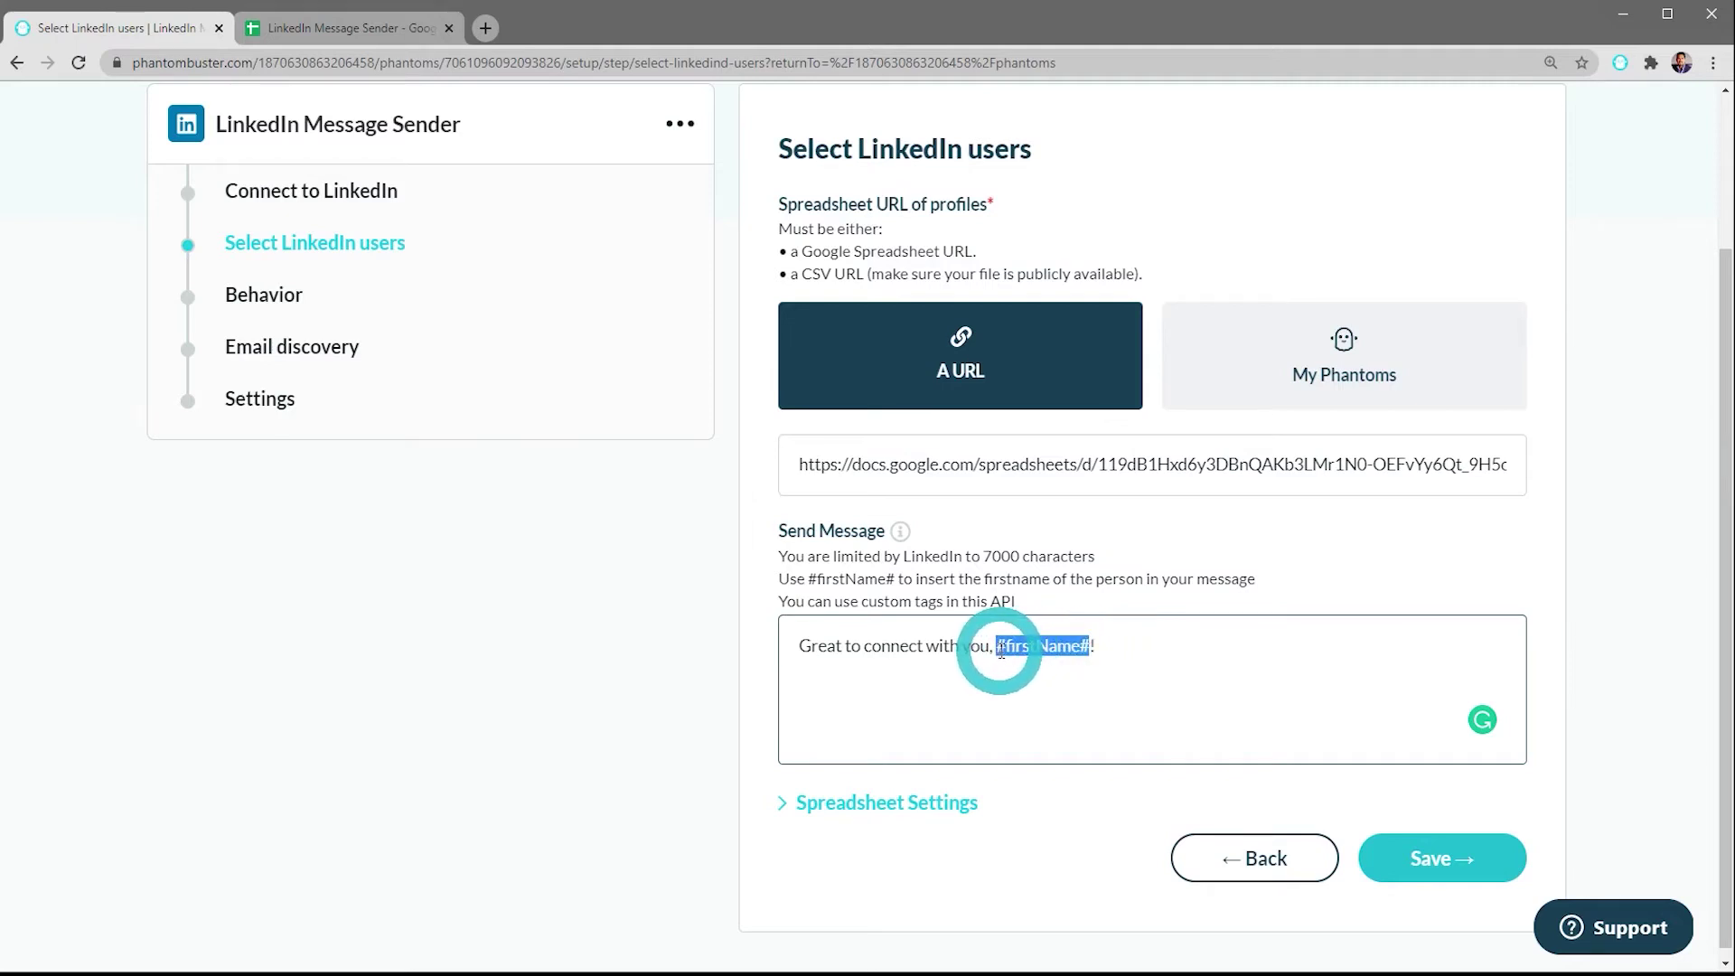
{"action": "left_click", "coordinate": [1432, 861]}
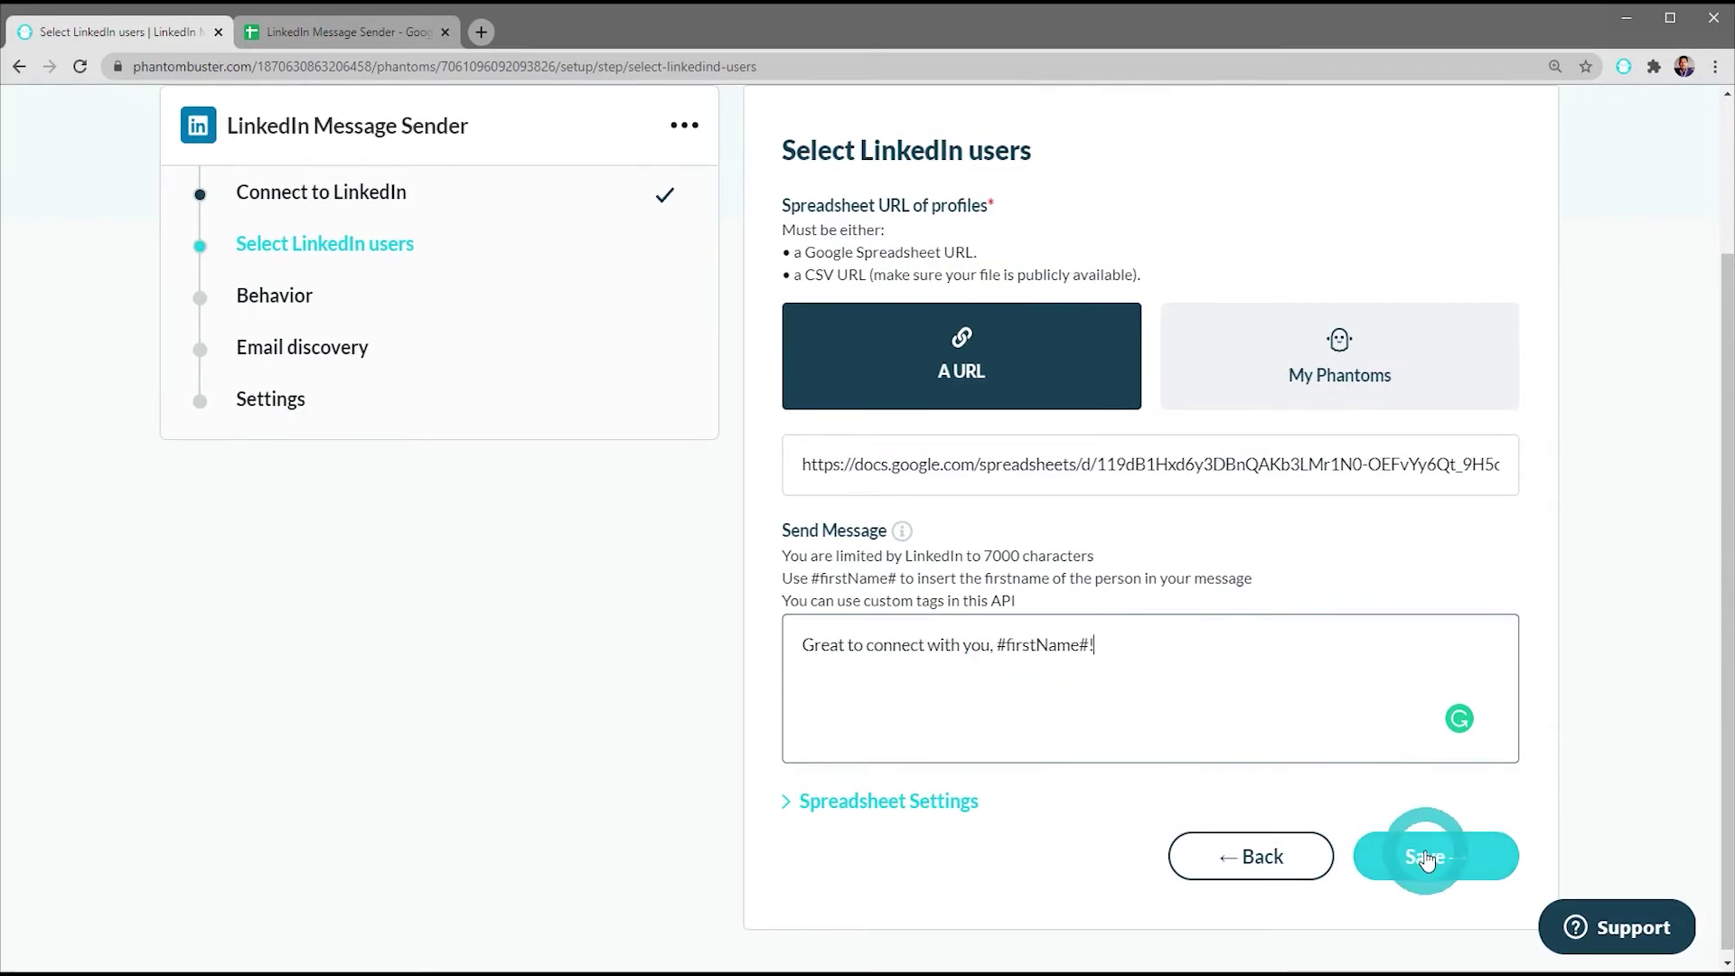
{"action": "left_click", "coordinate": [1127, 462]}
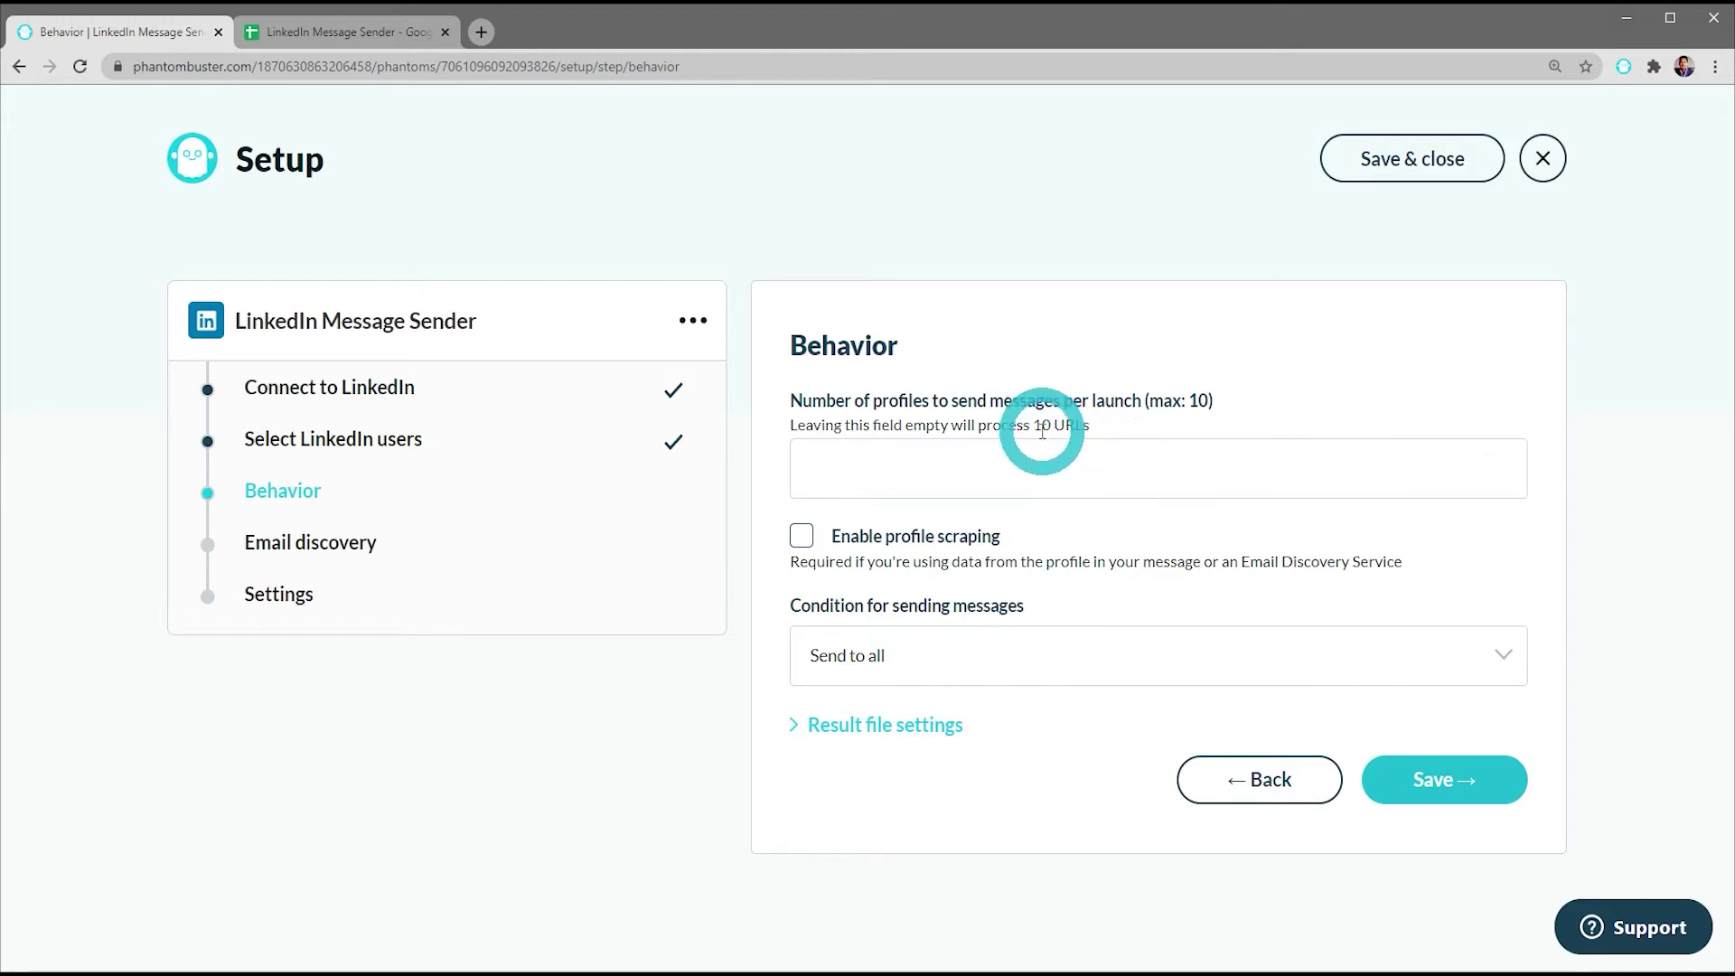
{"action": "left_click_drag", "start_coordinate": [1036, 424], "coordinate": [1058, 476]}
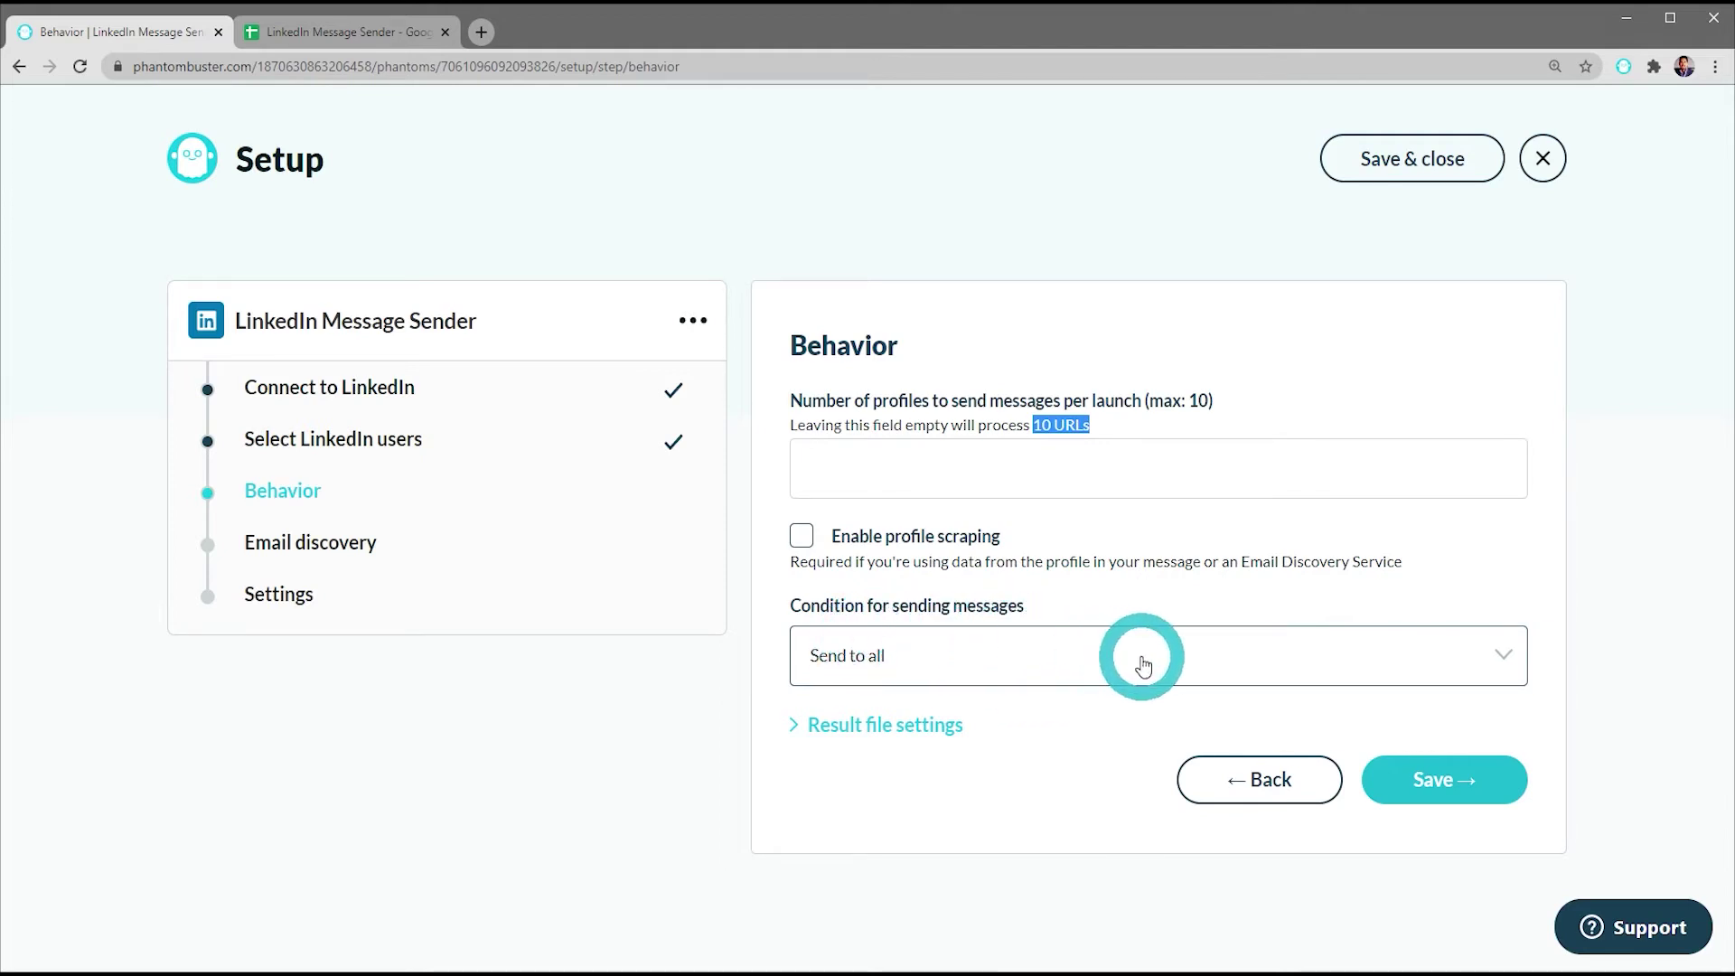
{"action": "left_click", "coordinate": [1013, 656]}
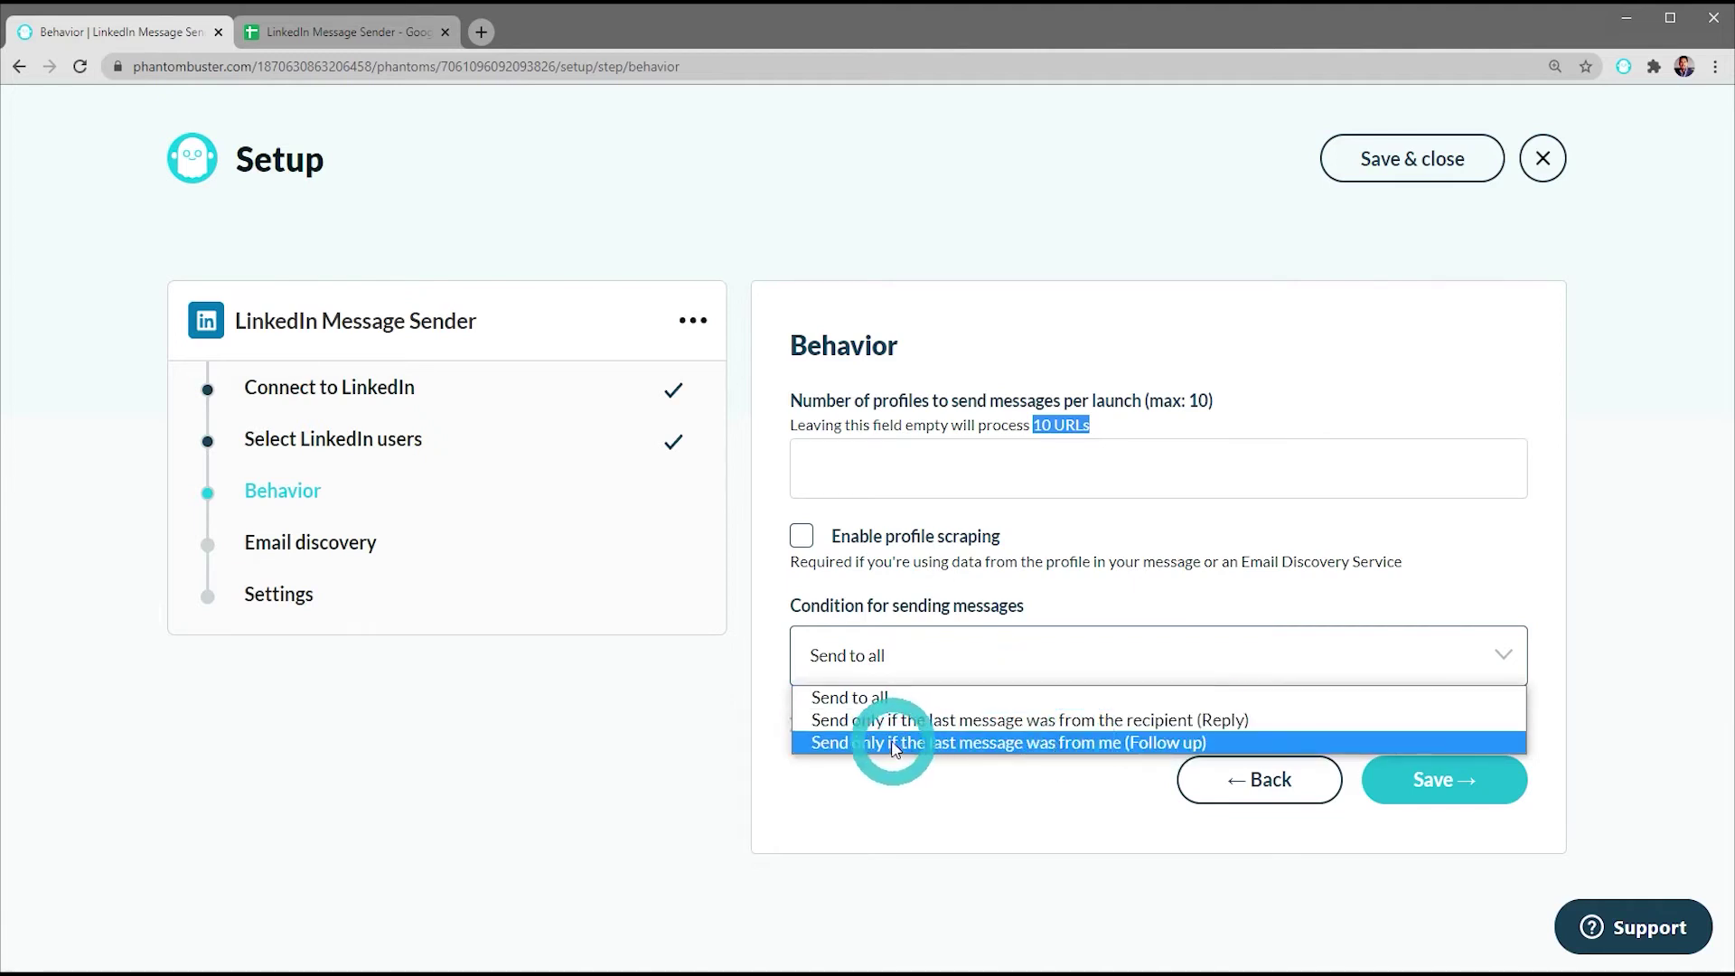
{"action": "left_click", "coordinate": [1143, 704]}
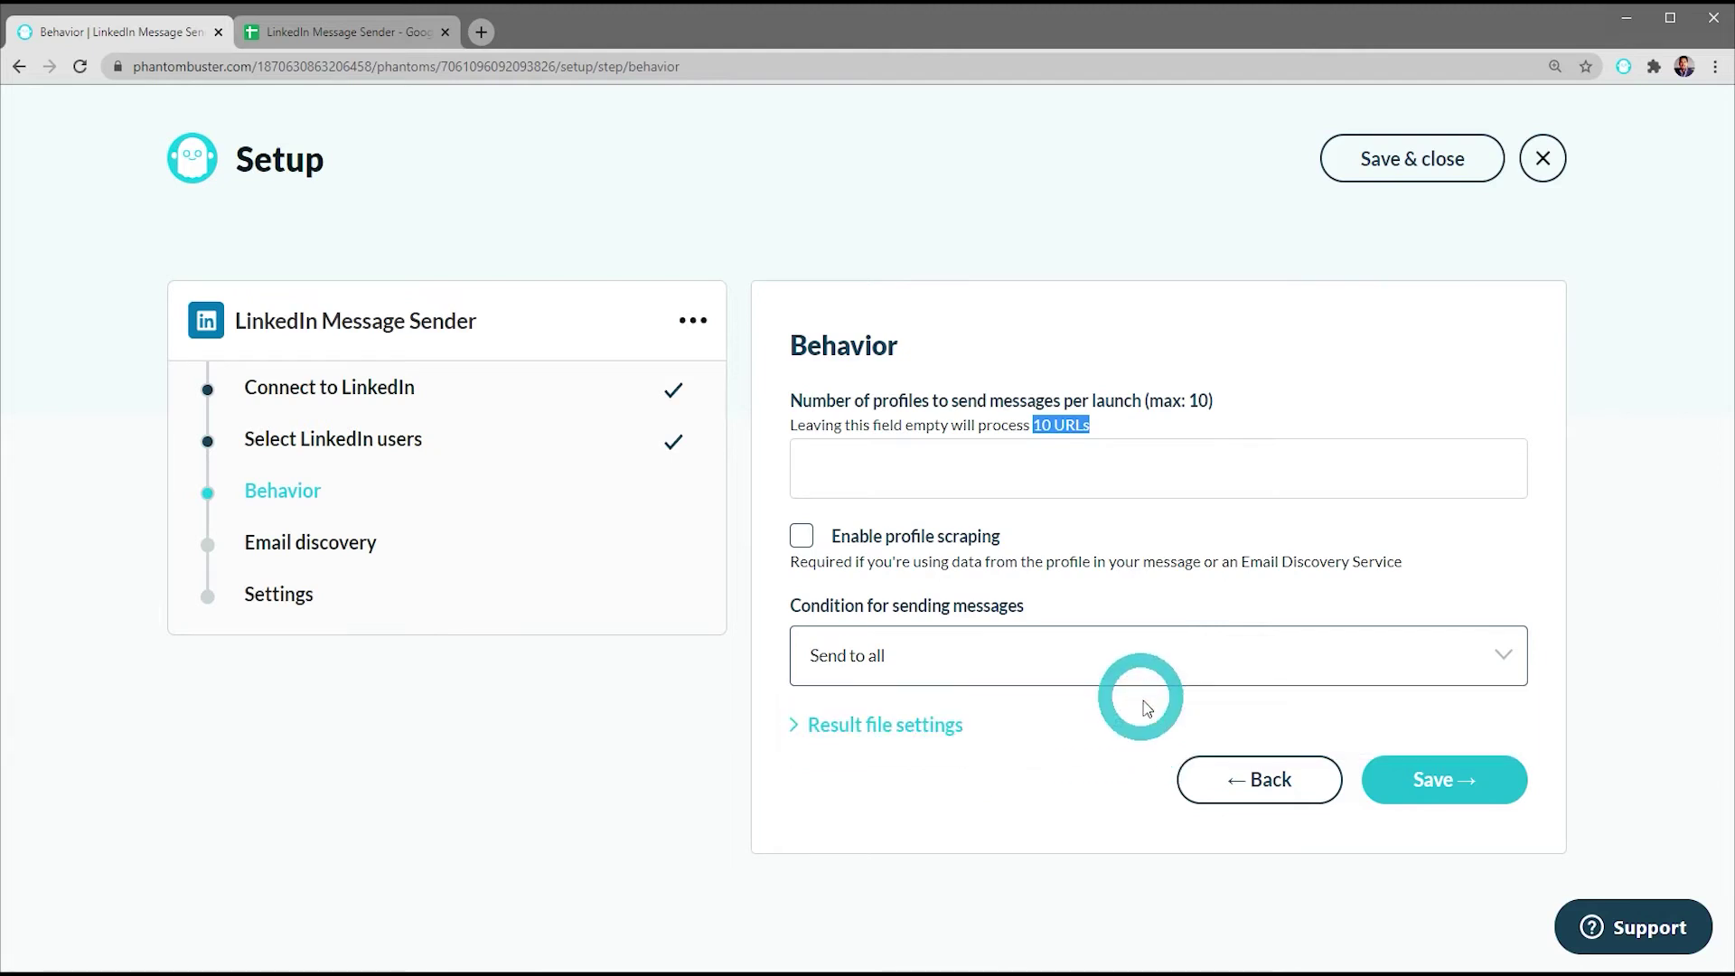
{"action": "left_click", "coordinate": [1417, 788]}
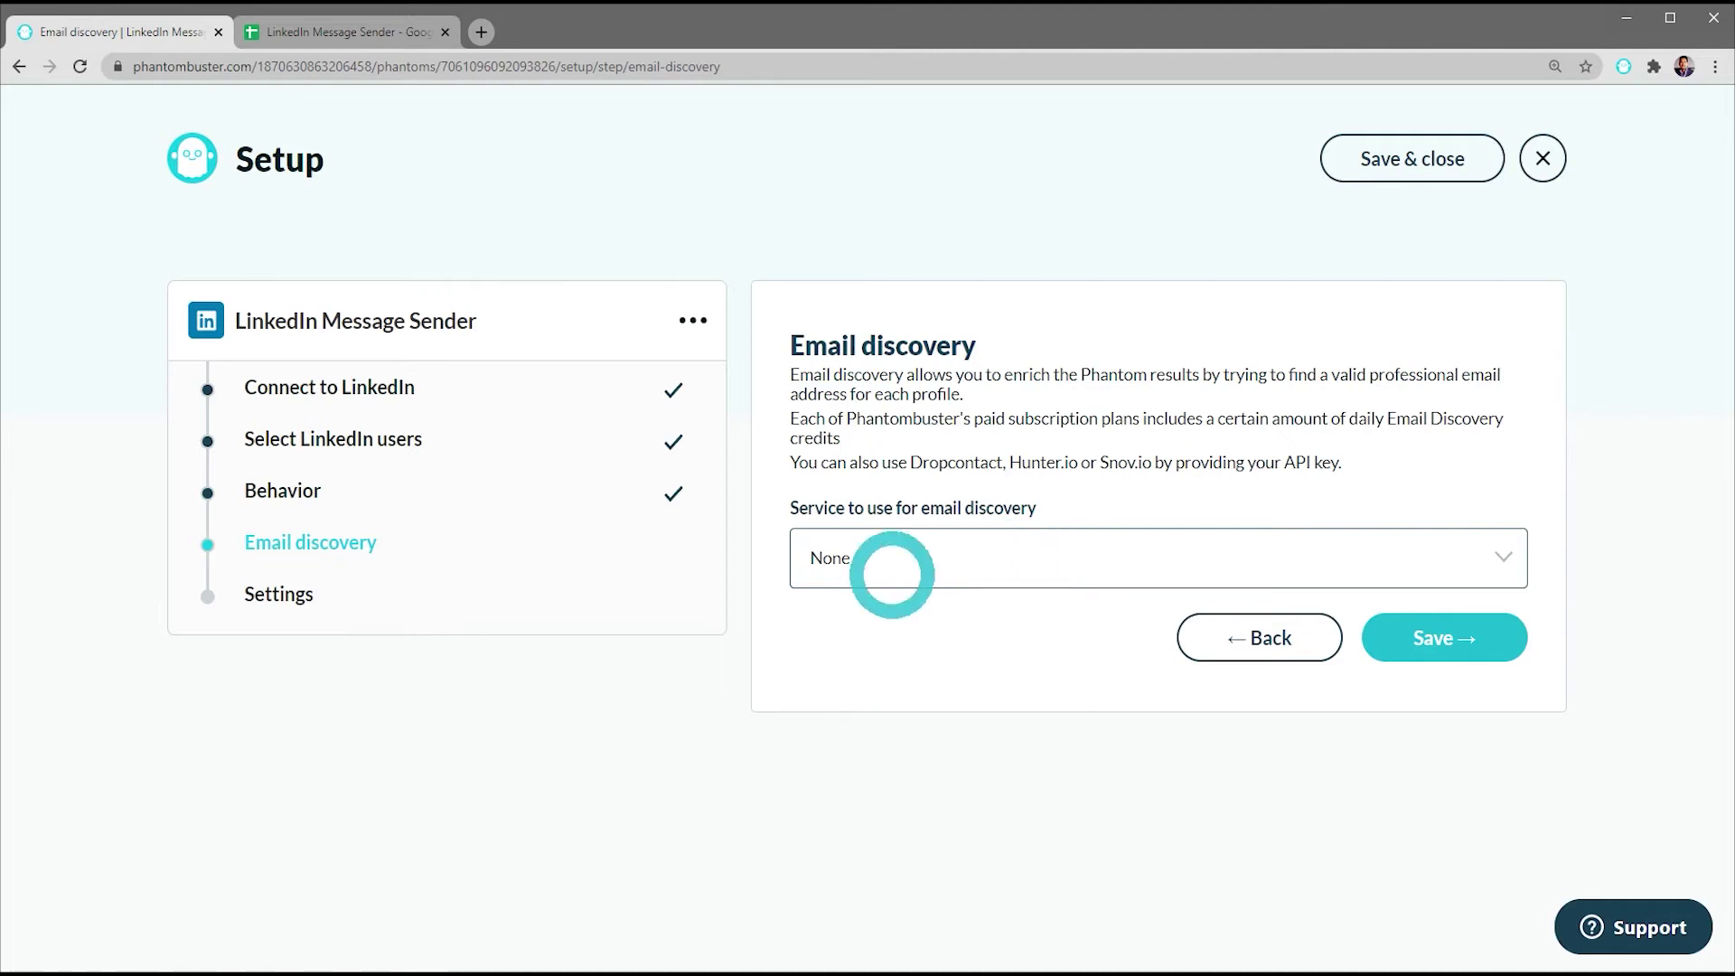
Save the Email discovery step with the service left as None
{"action": "left_click", "coordinate": [1440, 640]}
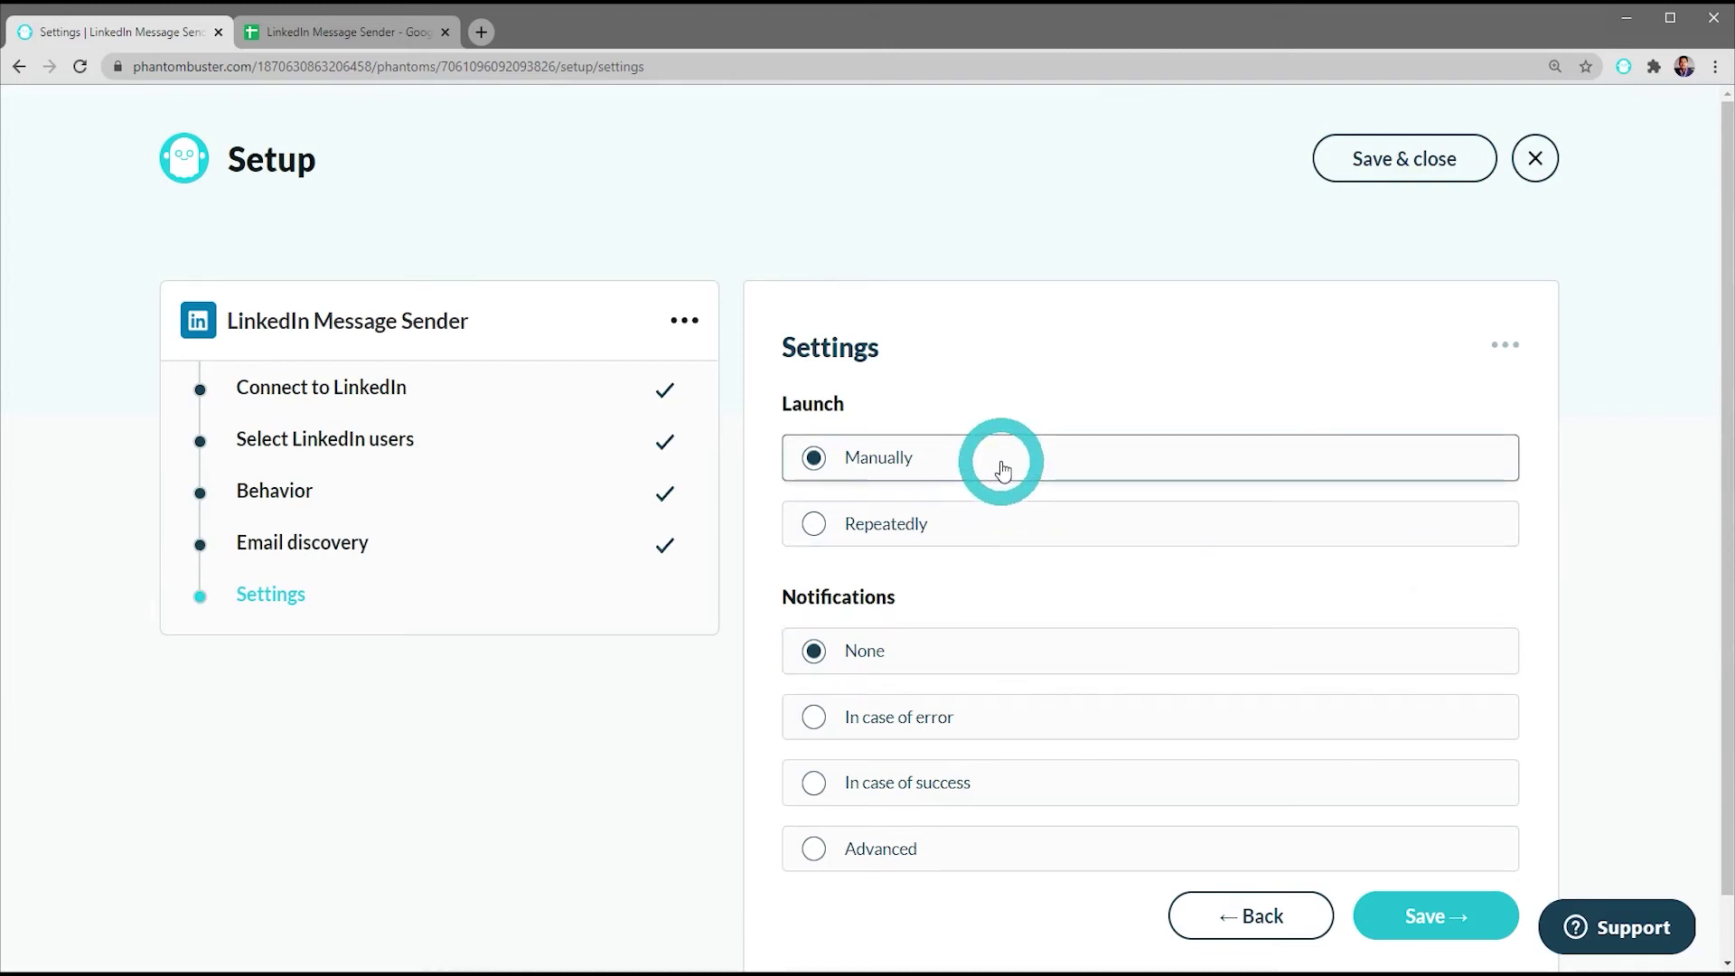
Keep launches on Manually, set notifications to 'In case of error', and save the settings
{"action": "left_click", "coordinate": [965, 529]}
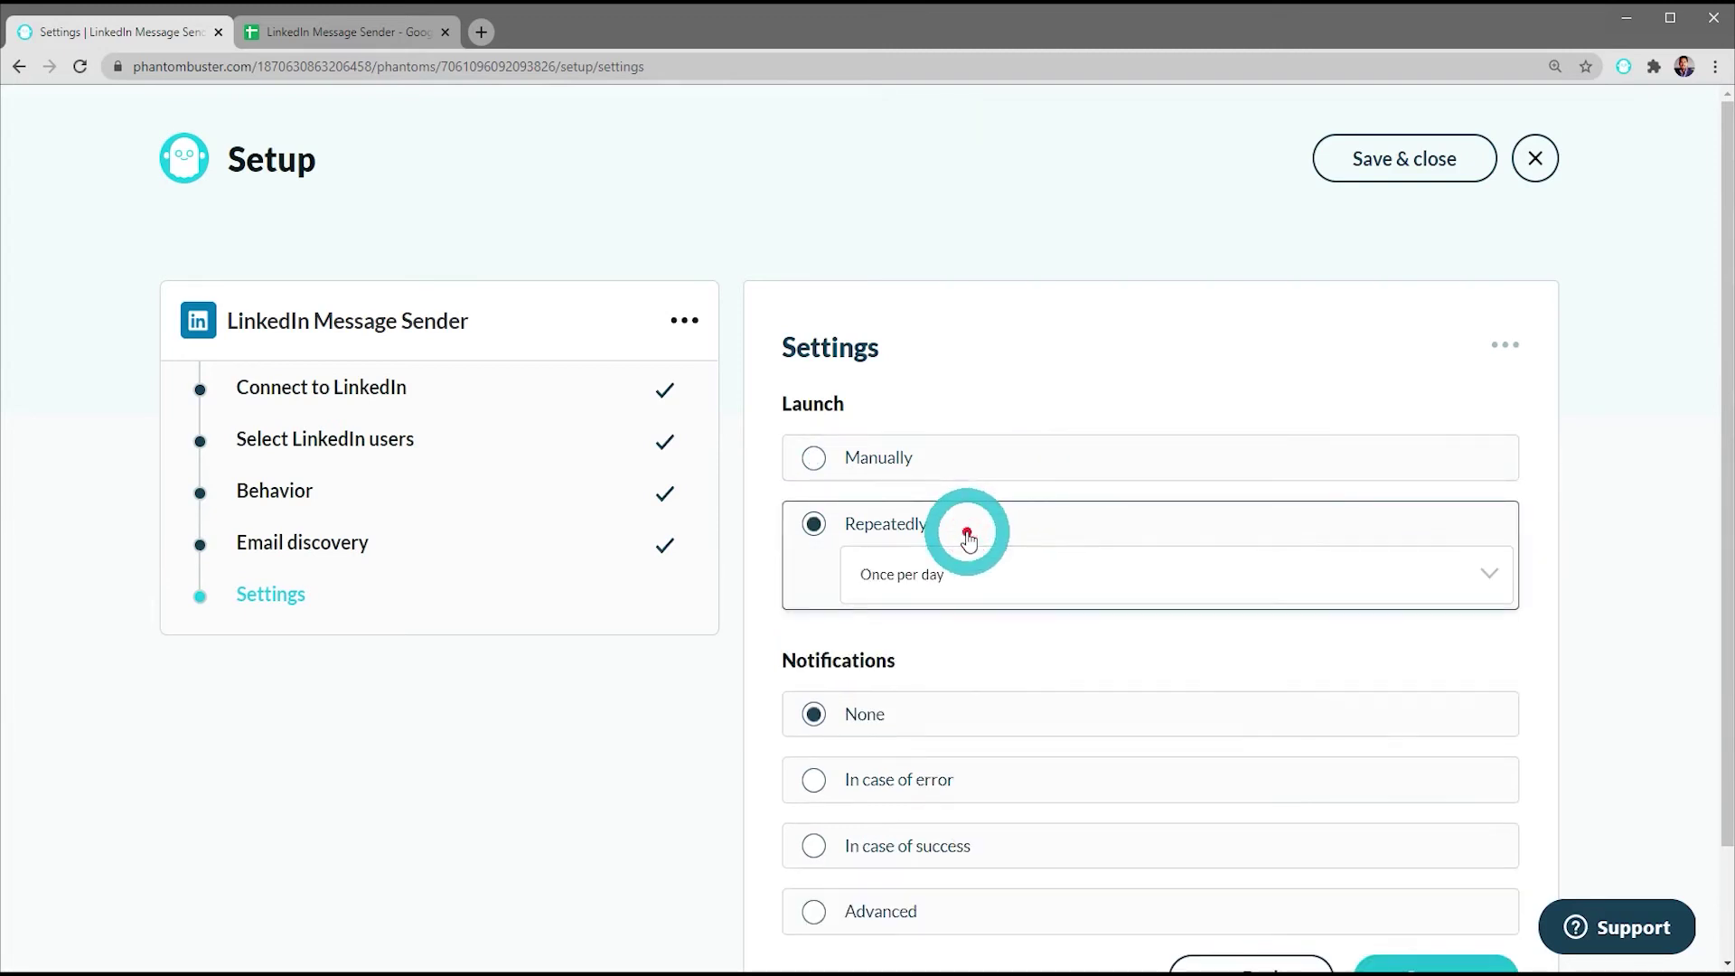
{"action": "left_click", "coordinate": [973, 470]}
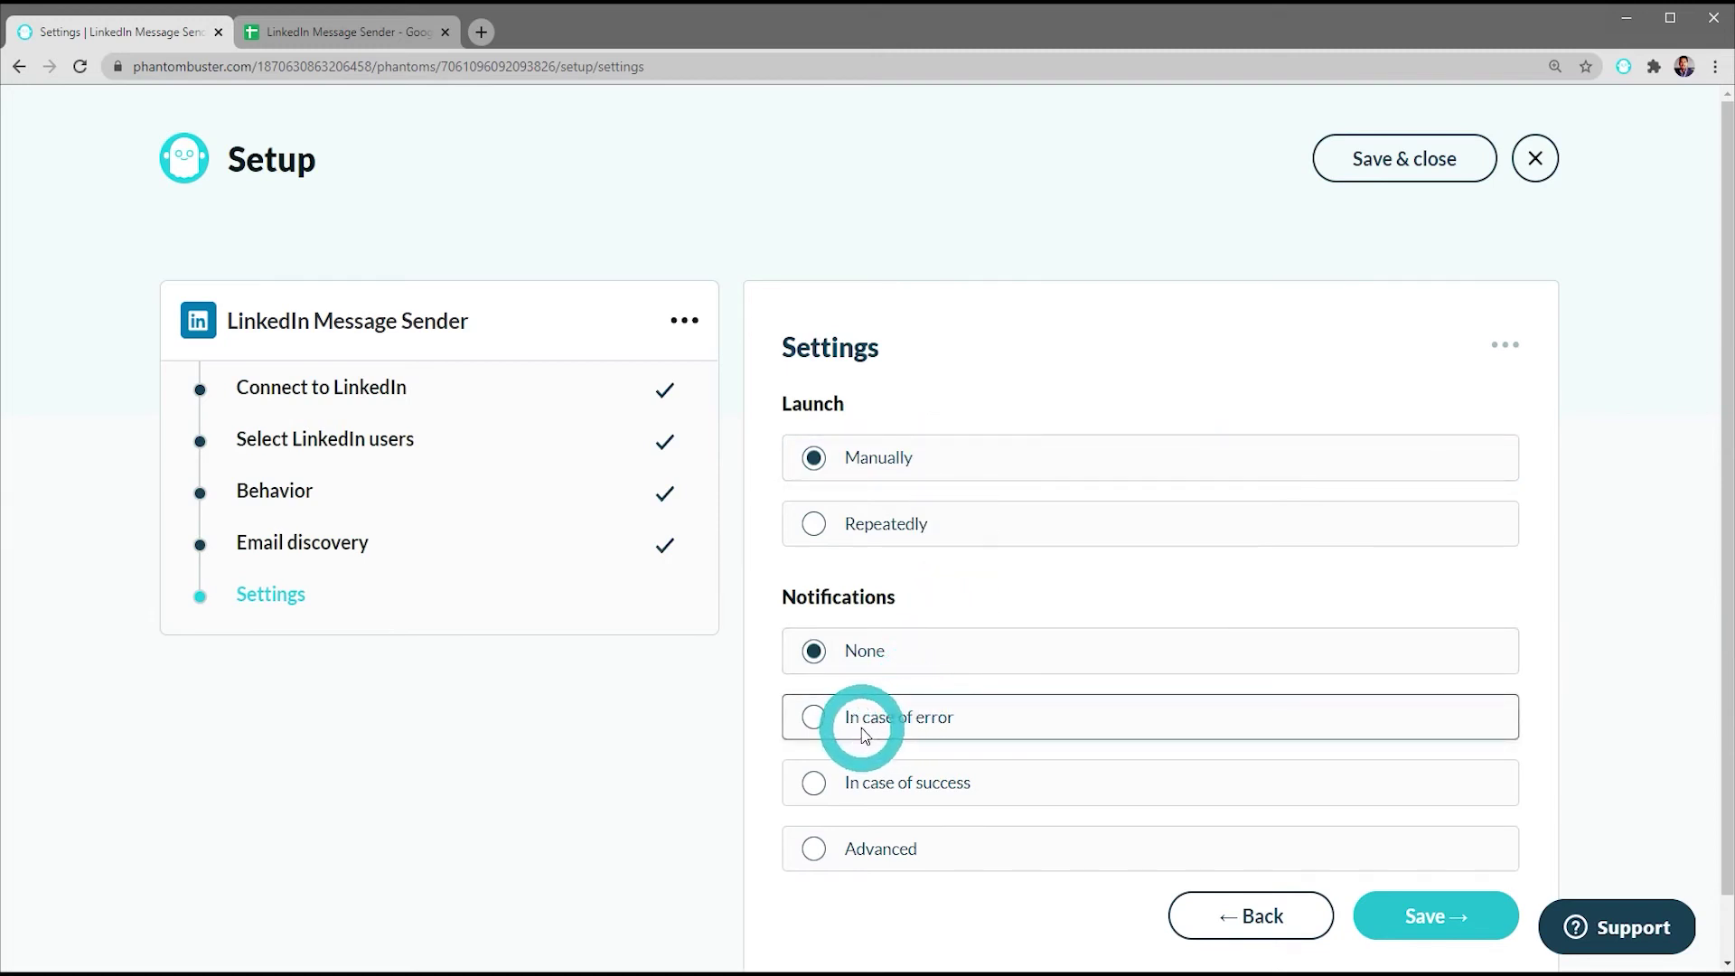
{"action": "left_click", "coordinate": [812, 719]}
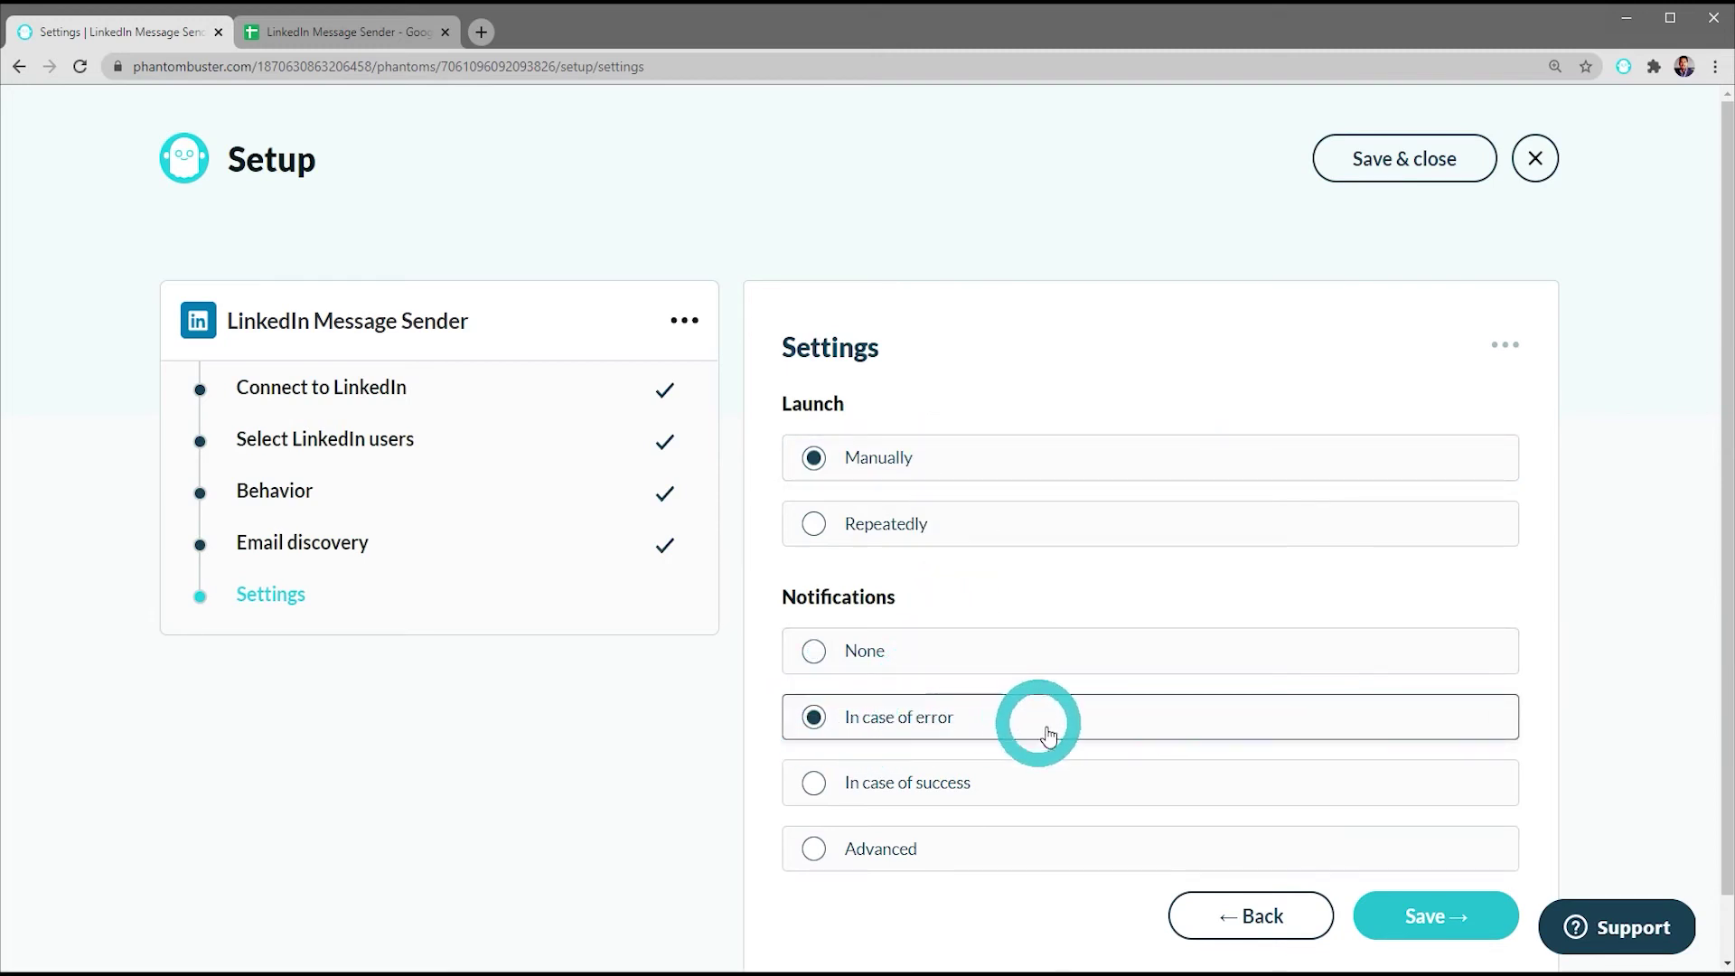
{"action": "left_click", "coordinate": [1424, 919]}
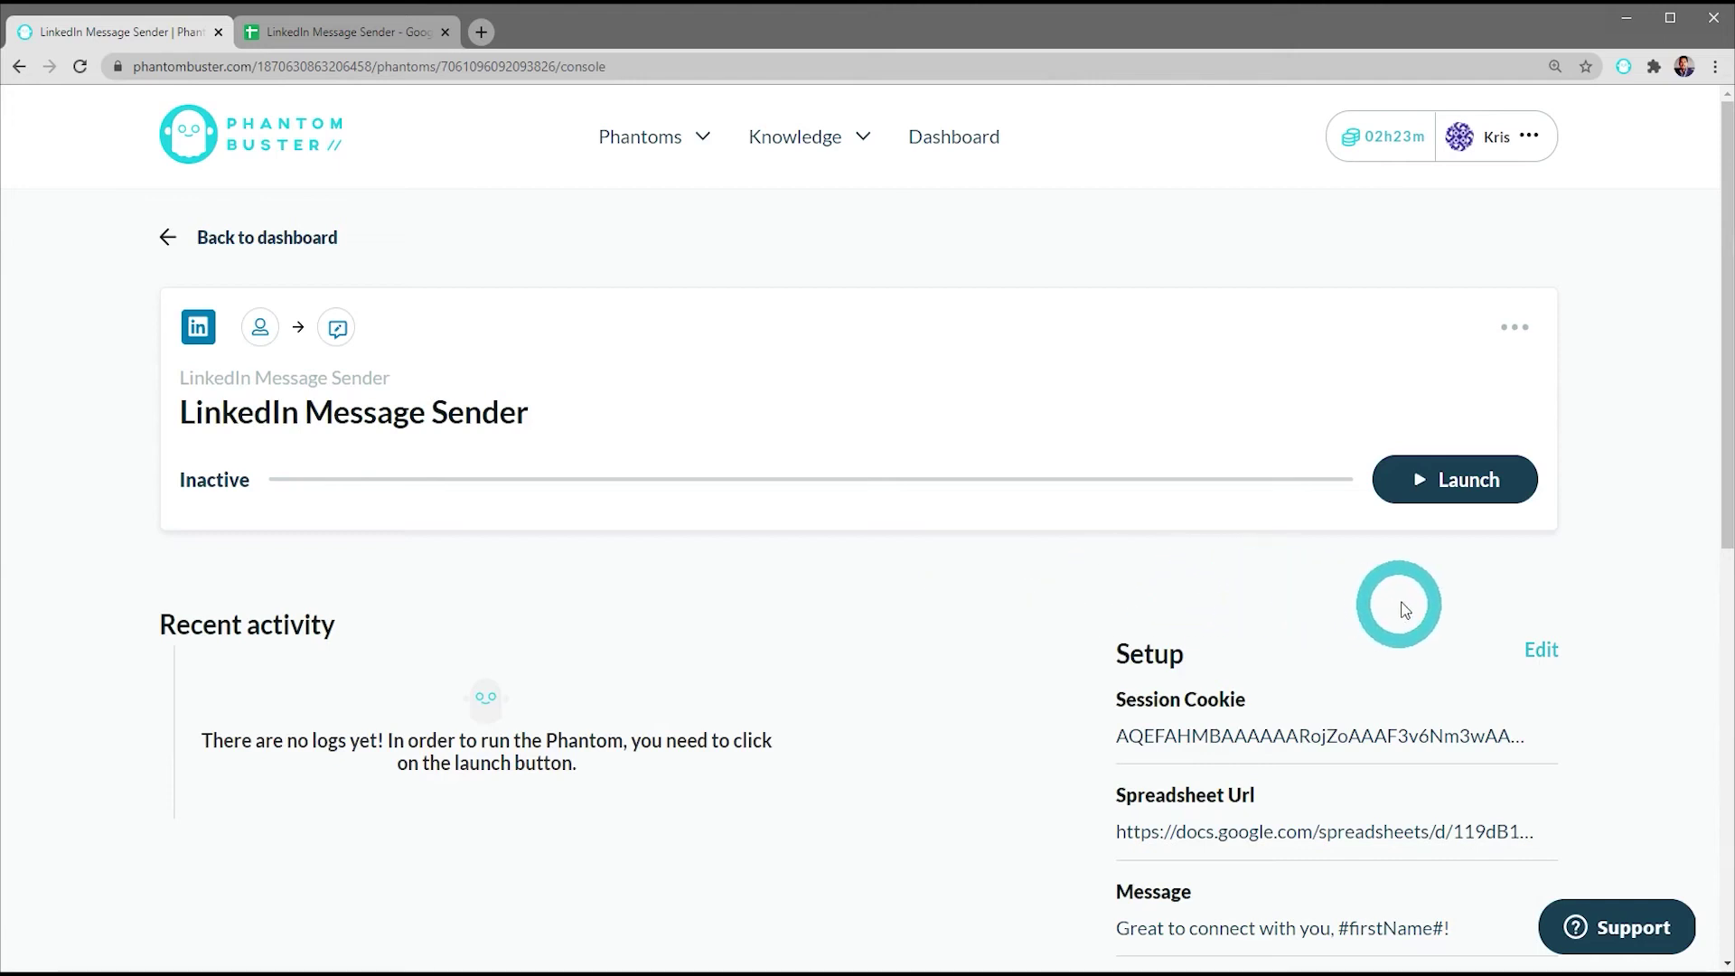
Launch the LinkedIn Message Sender phantom from its console page
{"action": "left_click", "coordinate": [1467, 485]}
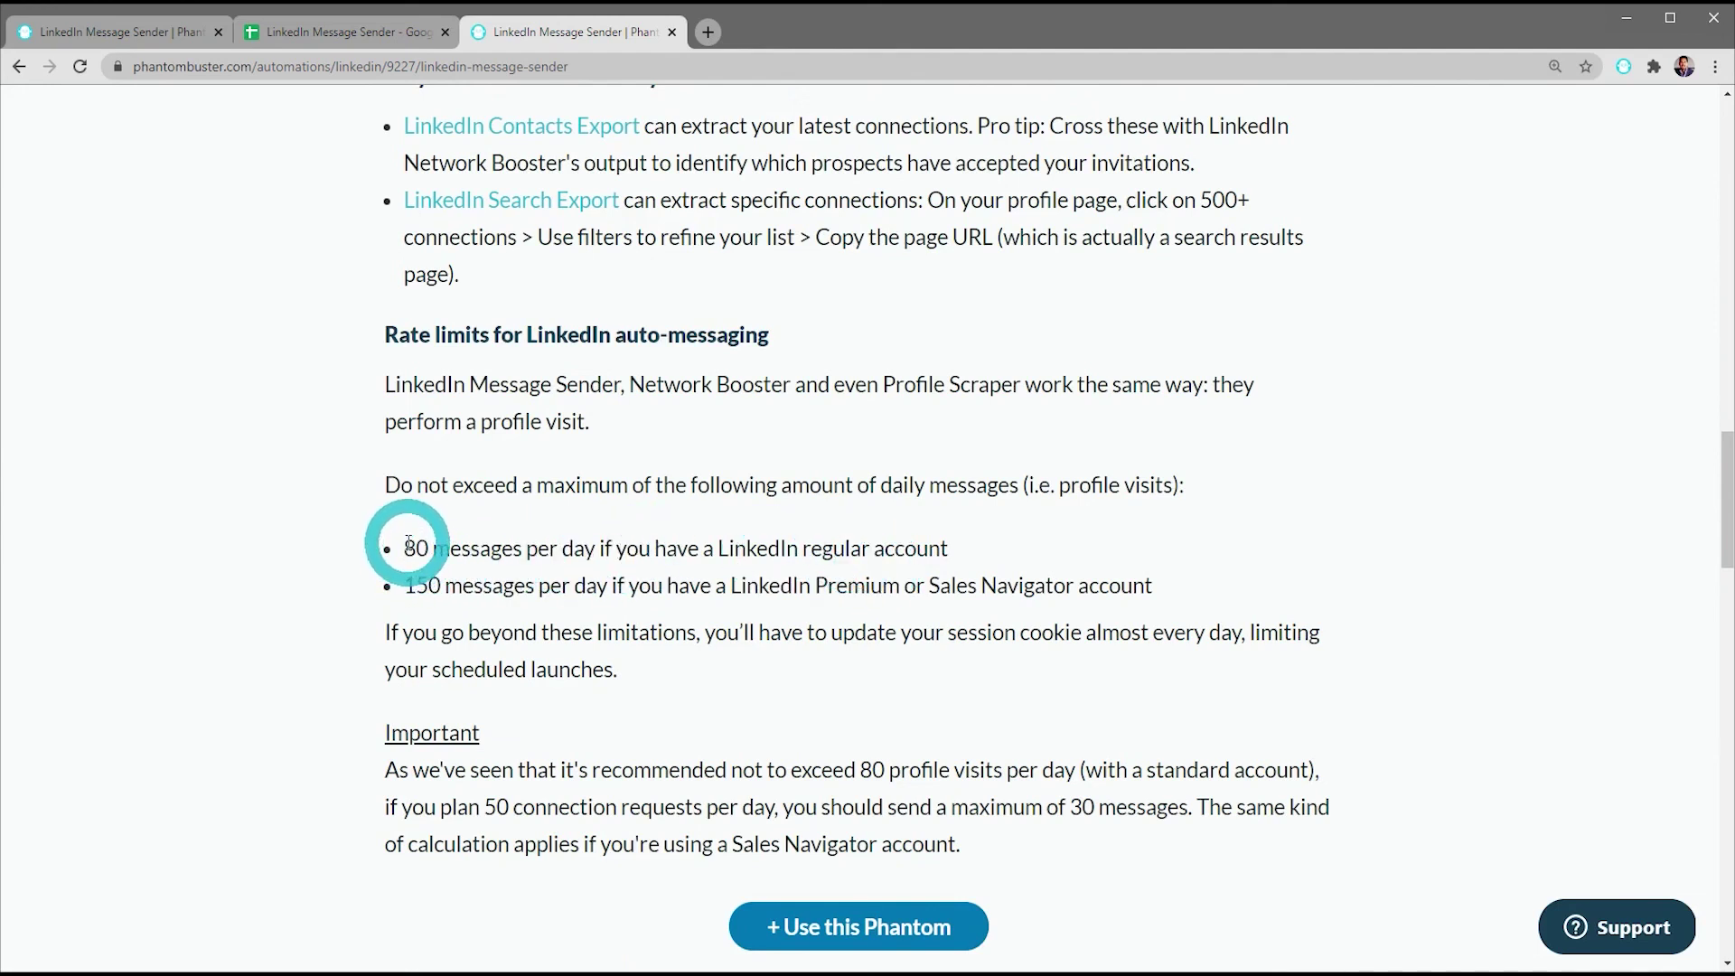
Highlight the 80 and 150 daily message limits on the phantom's rate-limits page
{"action": "left_click_drag", "start_coordinate": [406, 546], "coordinate": [595, 549]}
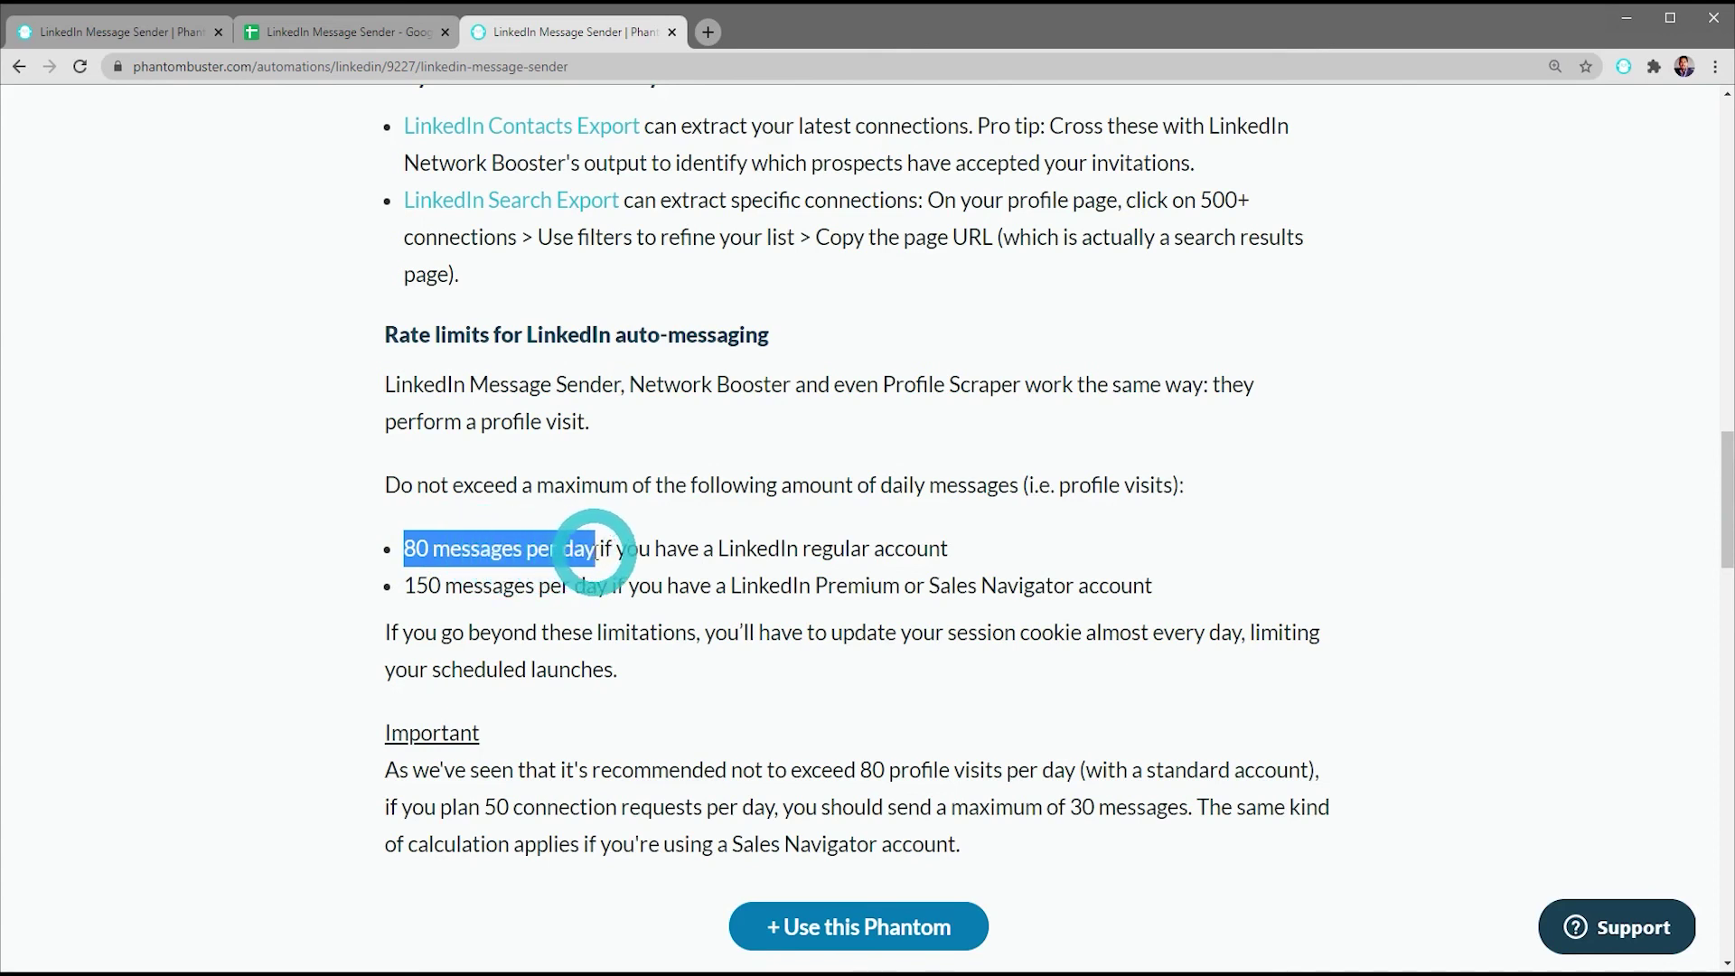
{"action": "left_click", "coordinate": [813, 604]}
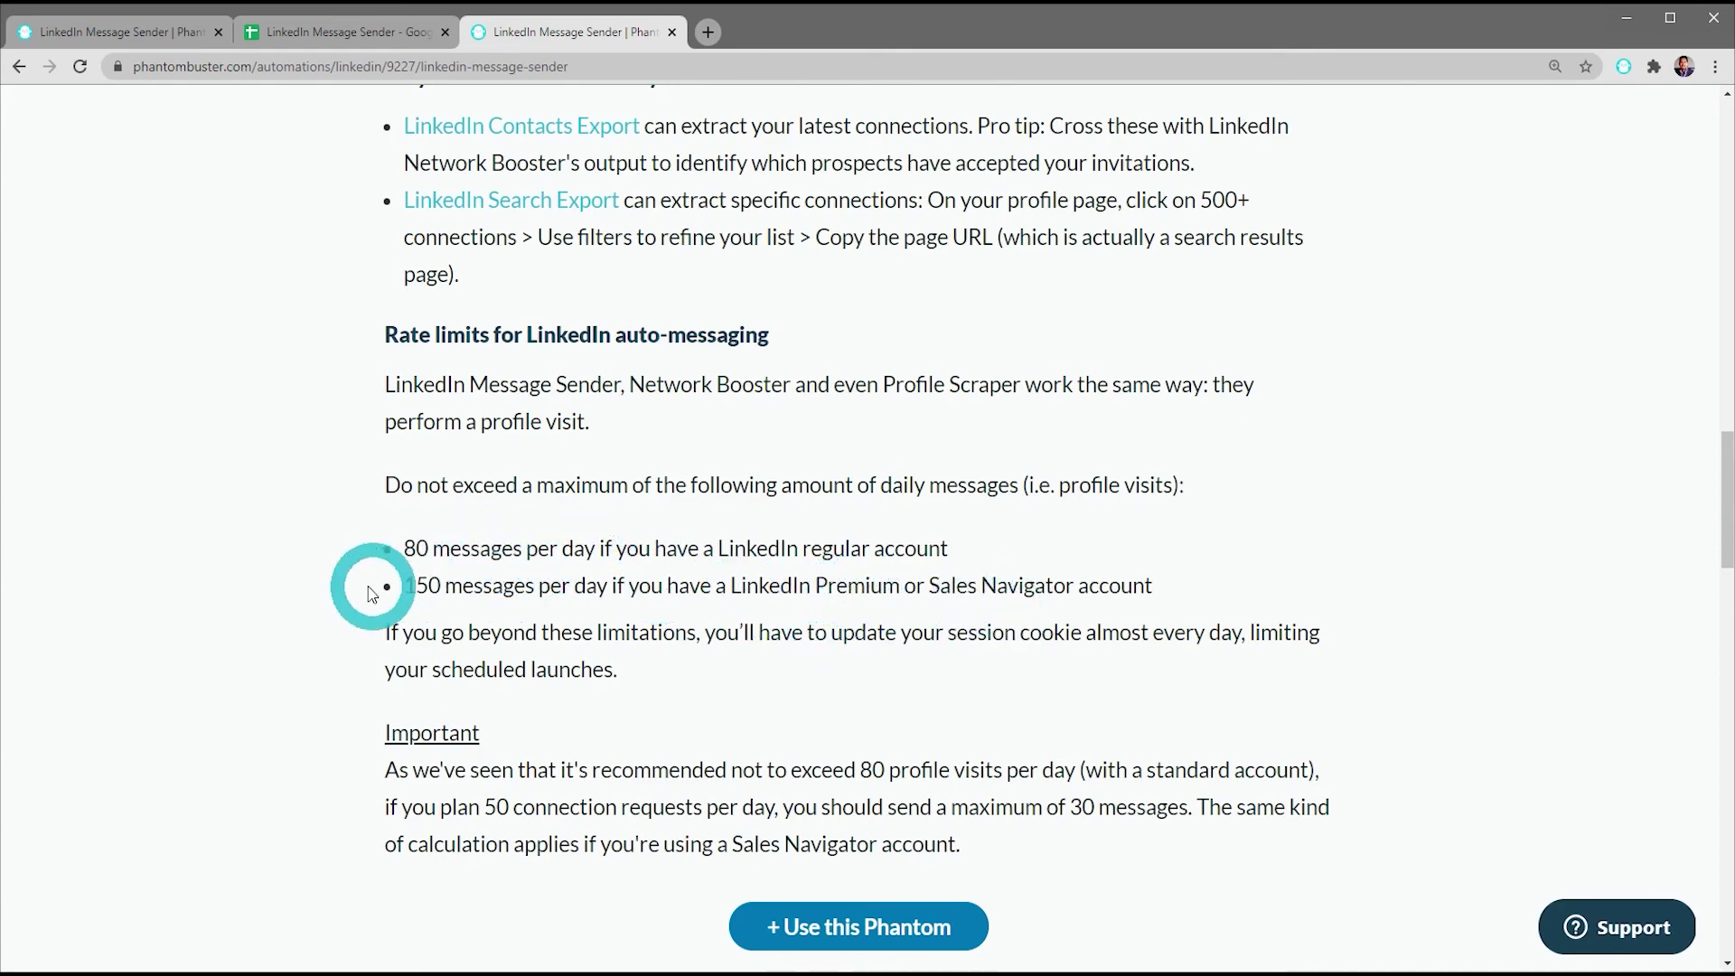
{"action": "left_click_drag", "start_coordinate": [408, 586], "coordinate": [611, 589]}
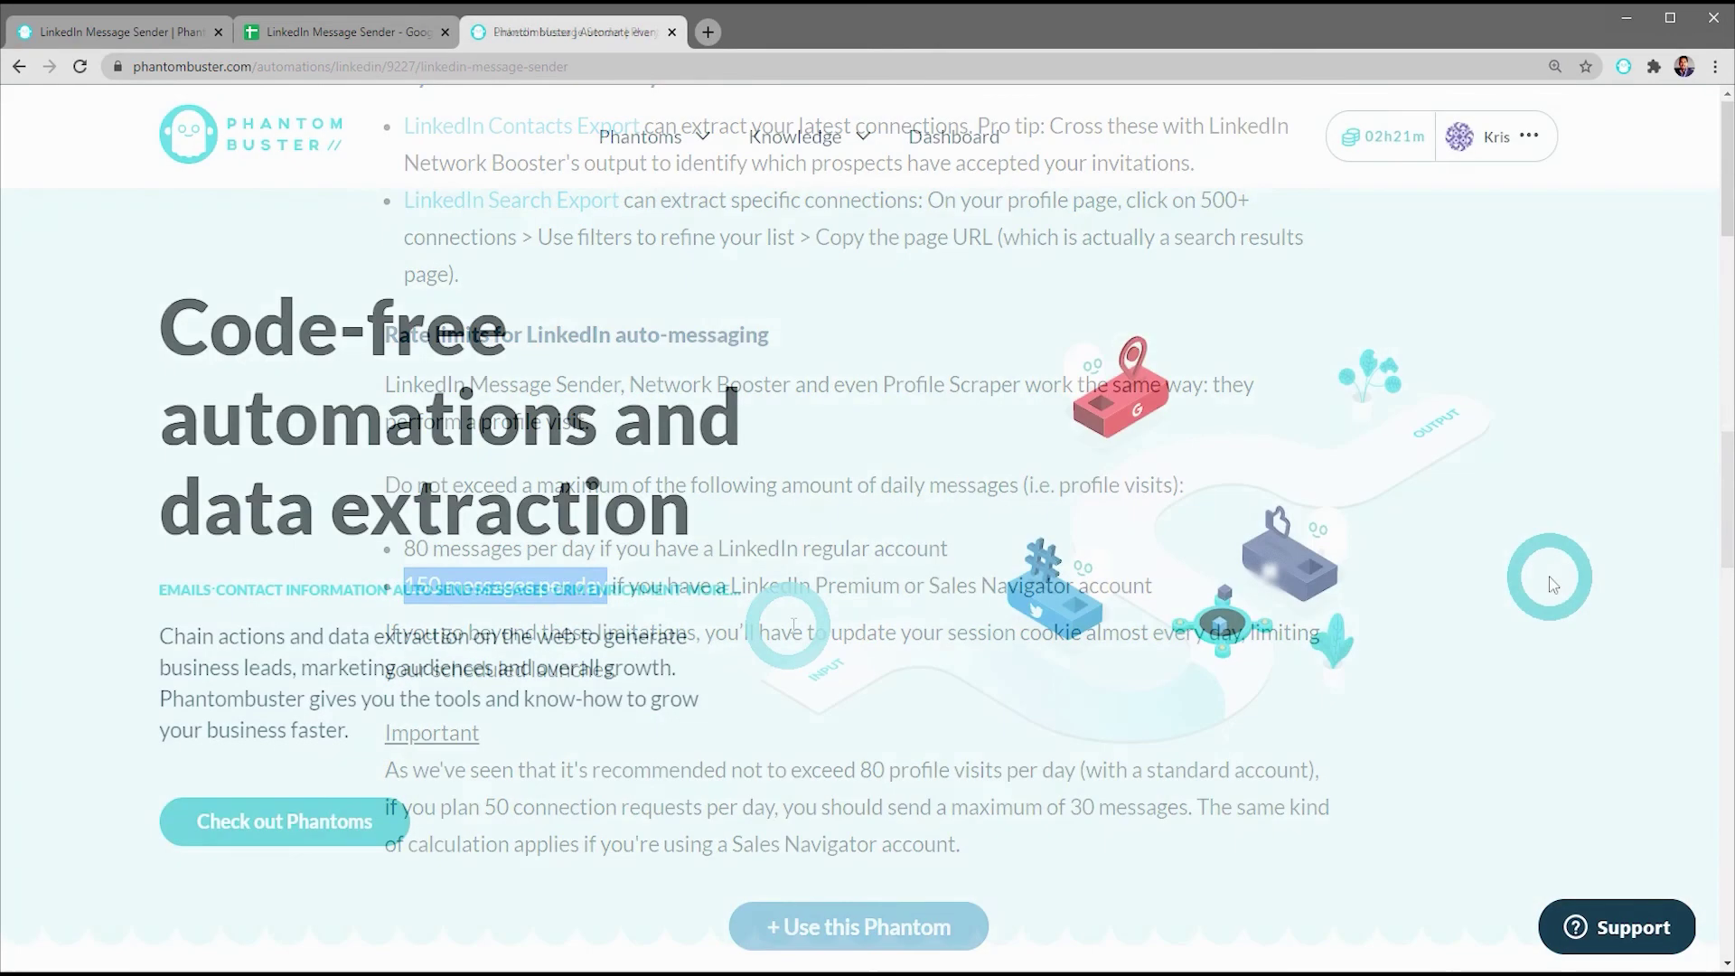